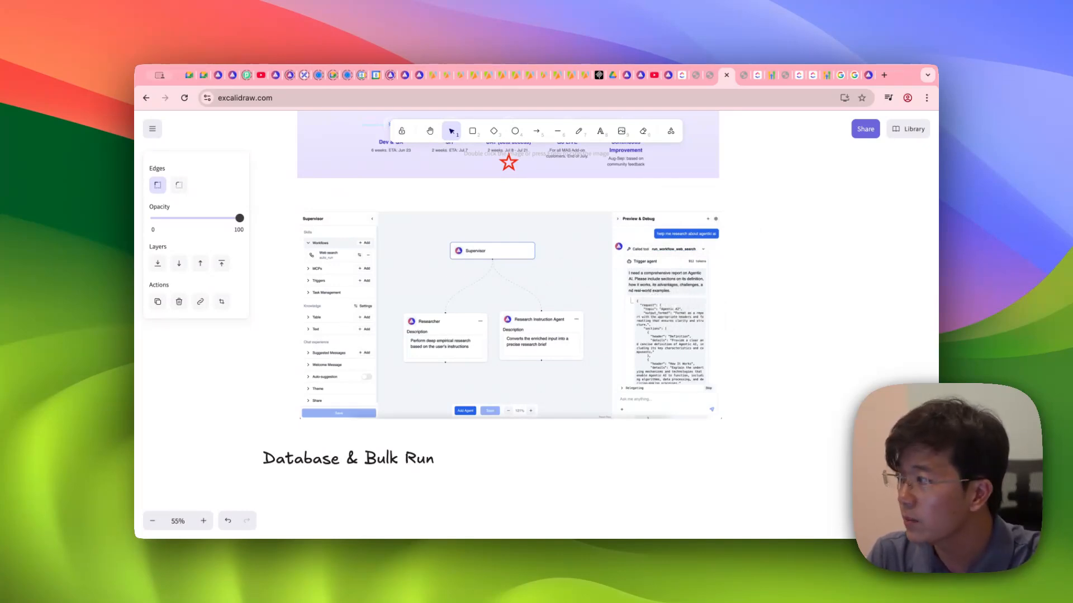
Step: Duplicate the "Multi-Agent System (MAS)" heading and place the copy to the right of the Workforce Builder timeline image
scroll(564, 315, up, 5)
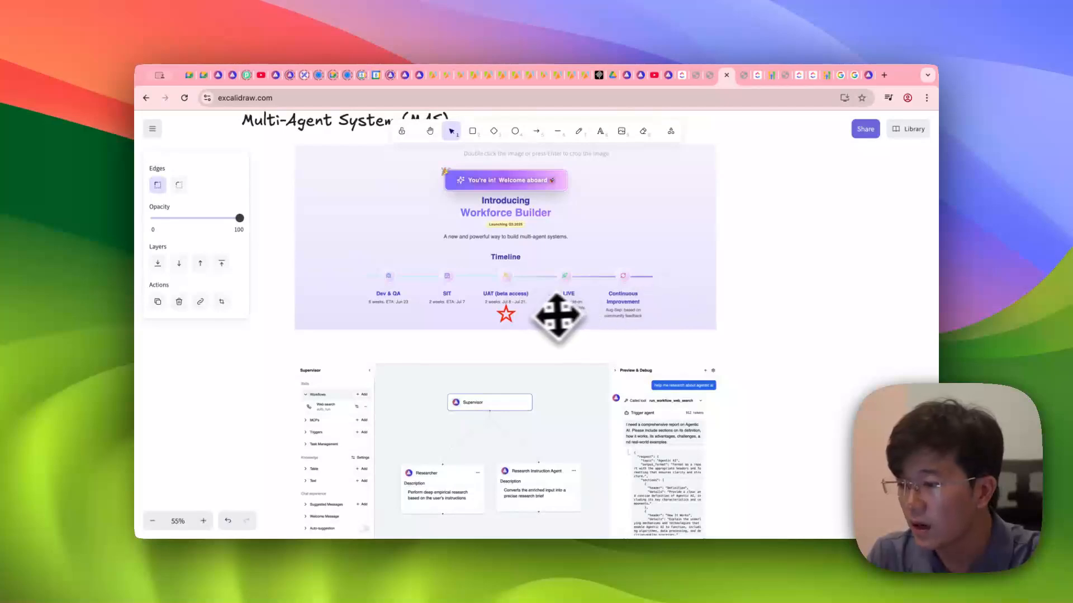
scroll(559, 313, up, 1)
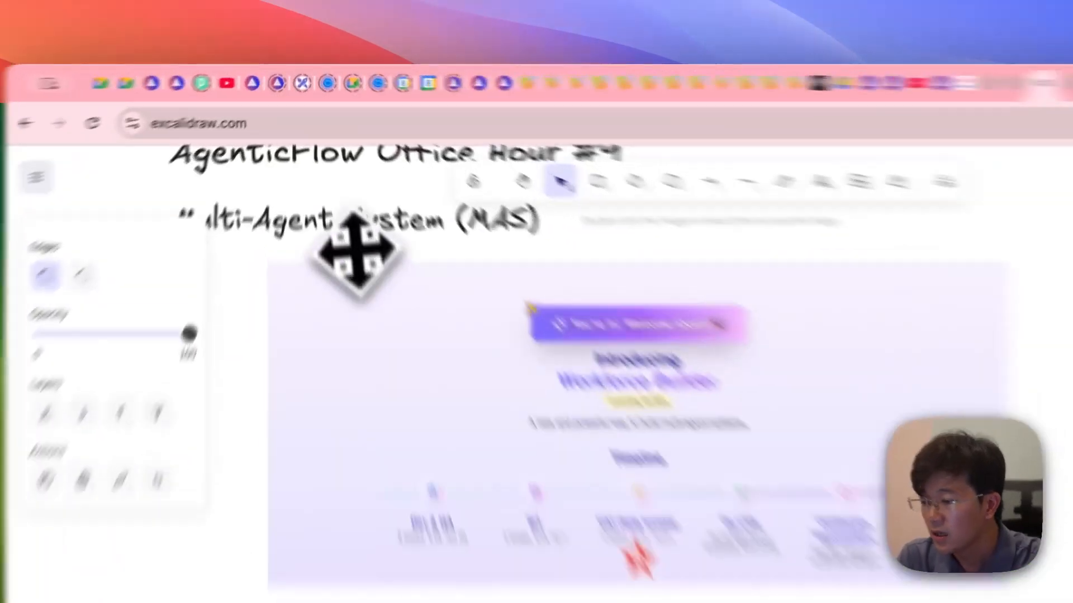
click(318, 155)
key(super+c)
key(super+v)
drag(419, 281, 814, 268)
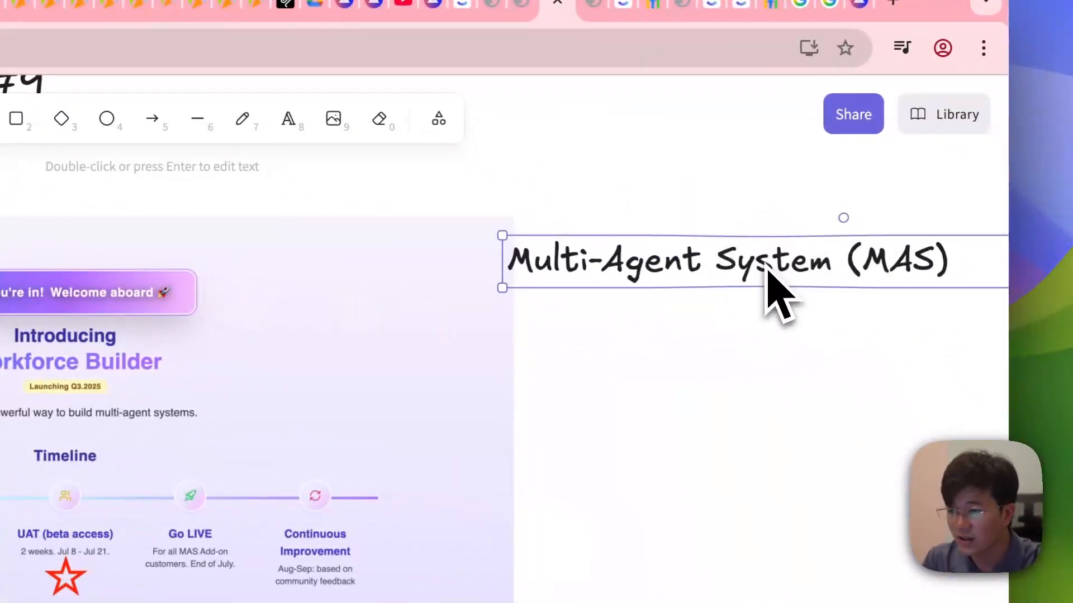
Step: Replace the copied heading's text with "This is new" and a second line "- This is still not perfect."
double_click(767, 268)
key(super+a)
text(This is )
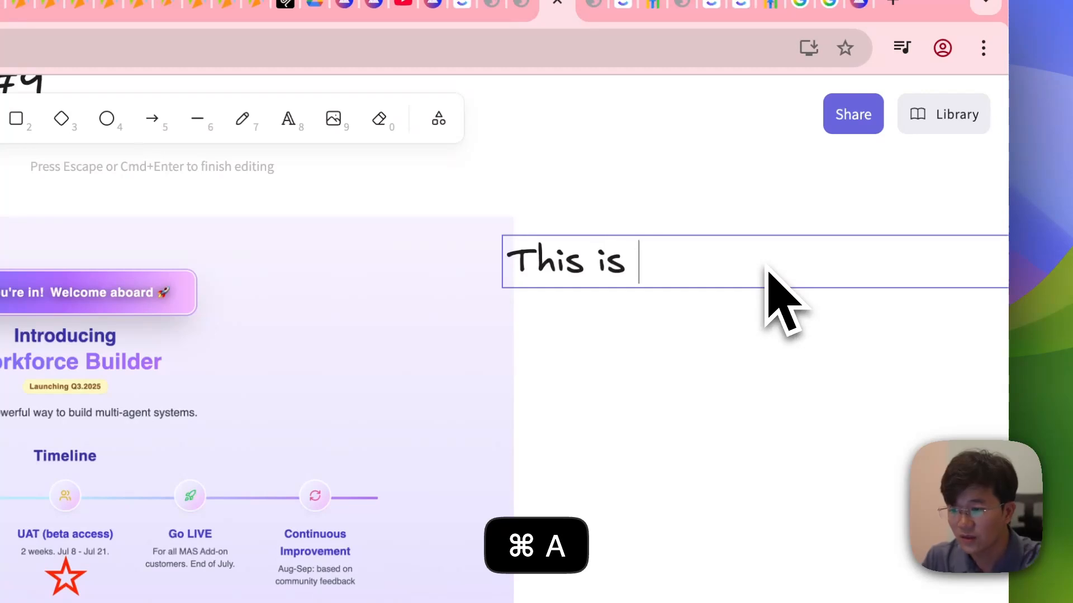
text(new)
key(Return)
text(- This is still)
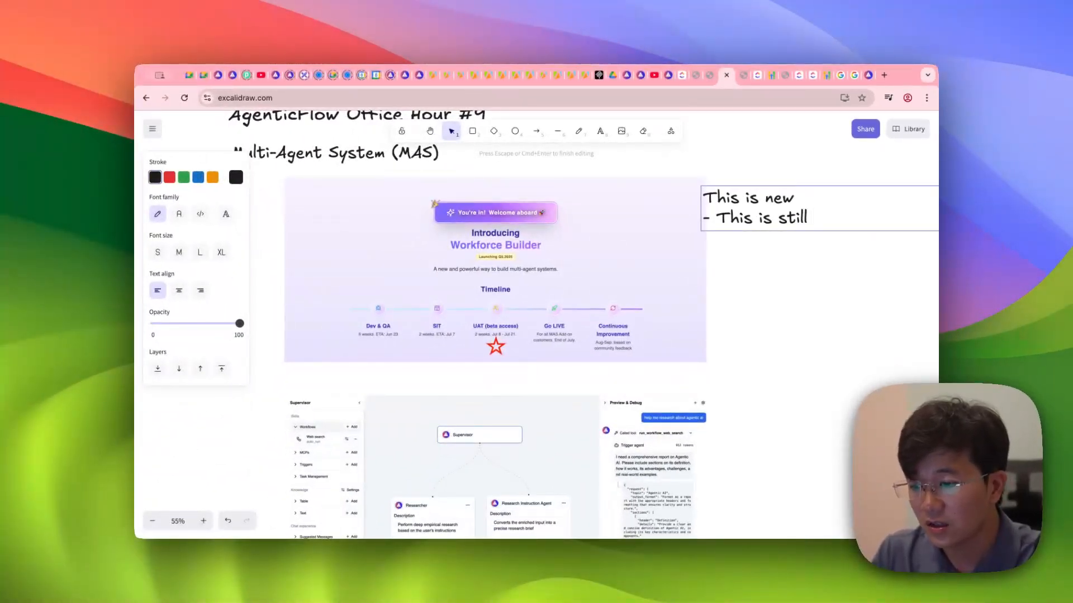
text( not perfect.)
Step: Add the line "- The aiming of UAT is to receive early feedback & Bugs fix so that we can improve."
key(Return)
text(- The aimin)
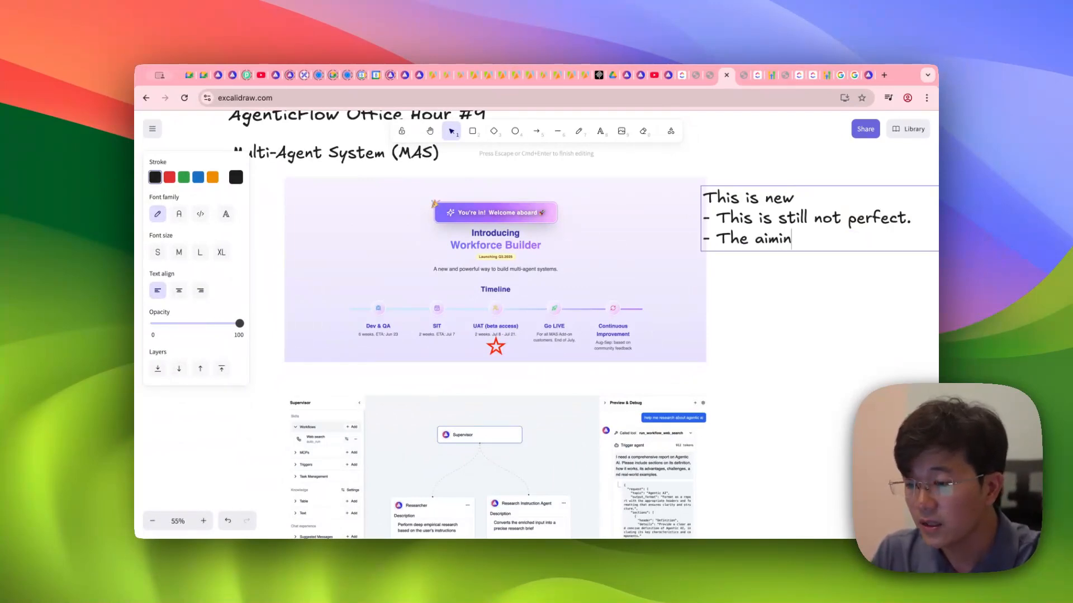
text(g of UAT is to receive le)
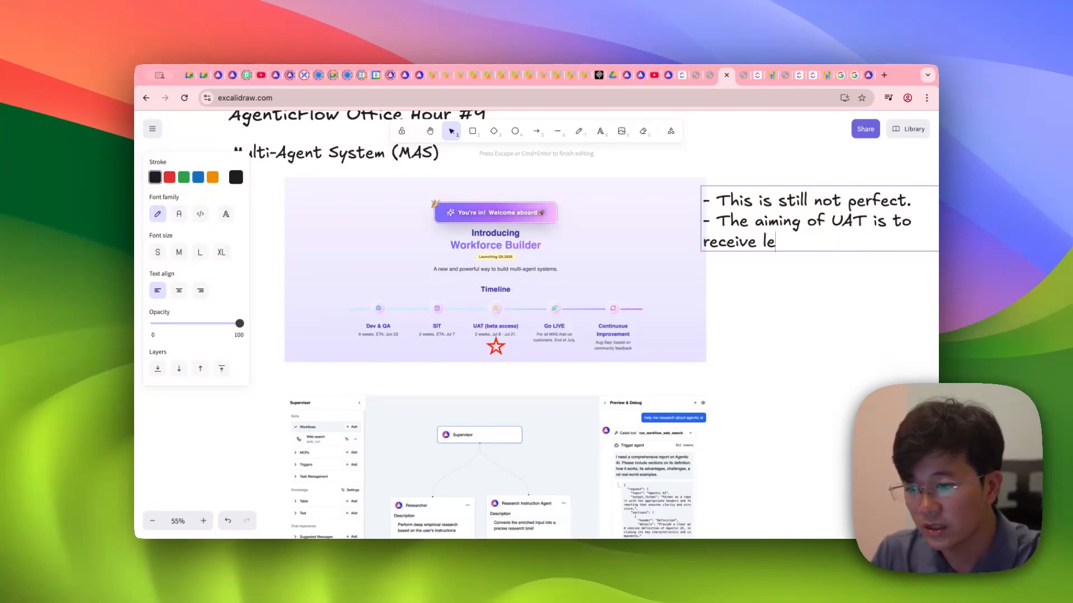
key(BackSpace)
key(BackSpace)
text(early feedback & )
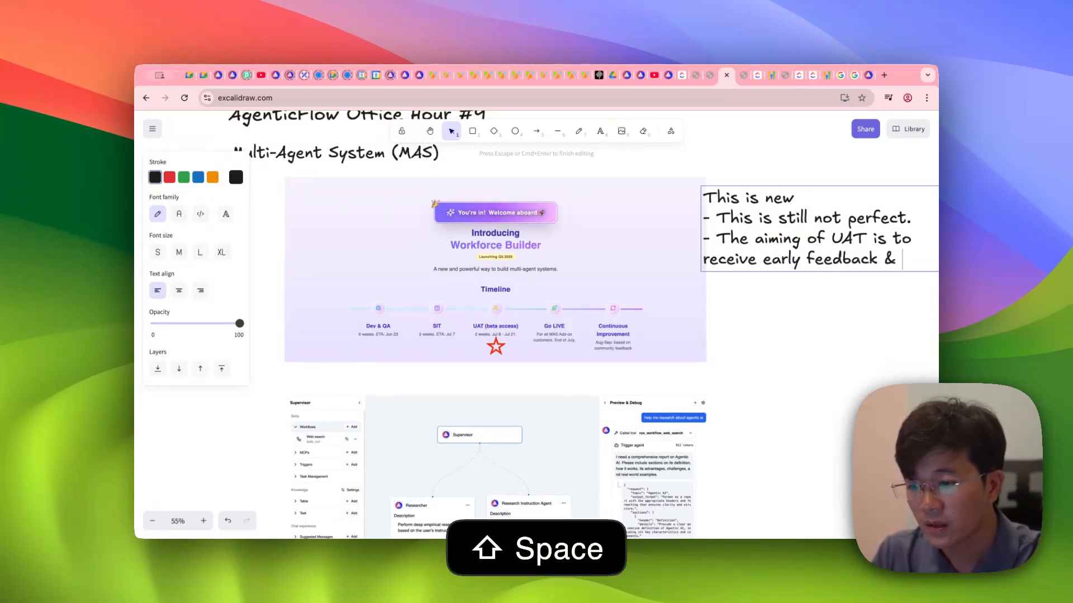
text(Bugs fix )
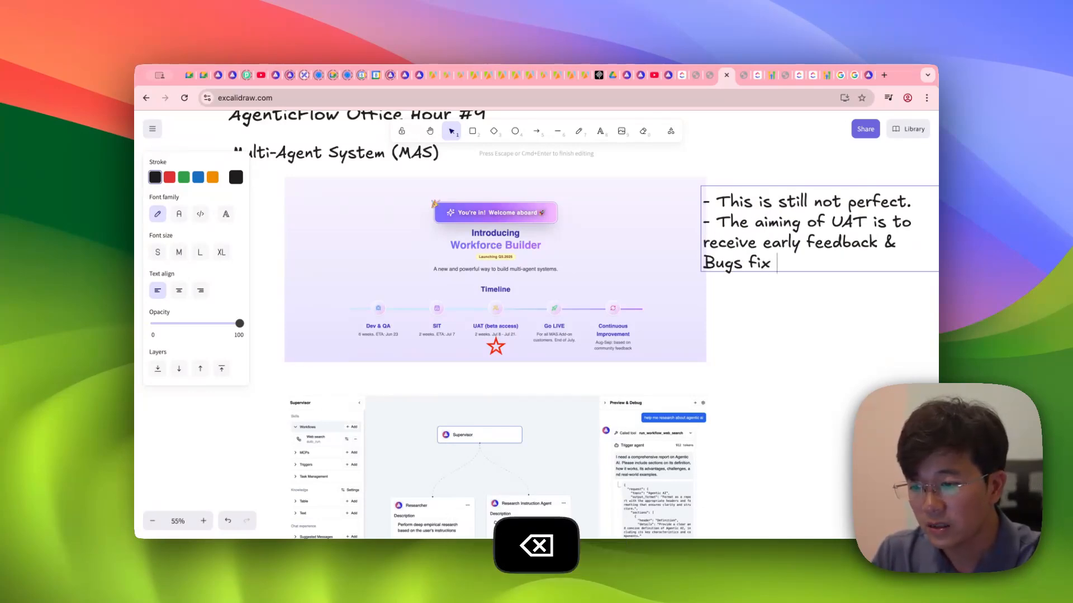
text(so that we can improv)
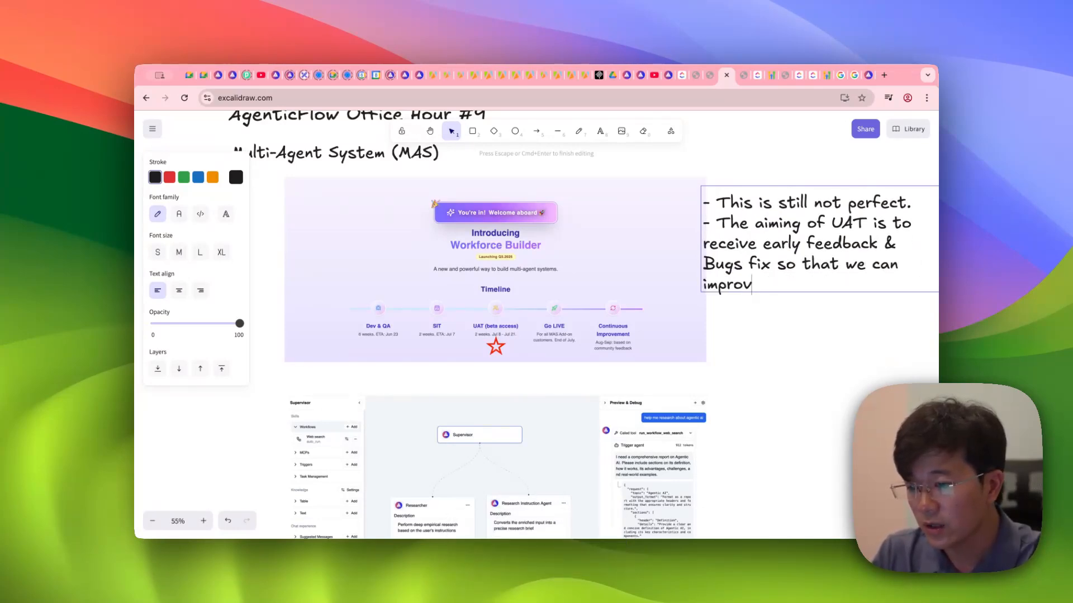
text(e.- o)
Step: Add the line "- Official go LIVE is Jul 31." and adjust the note's placement beside the timeline image
key(BackSpace)
text(Official go LIVE i)
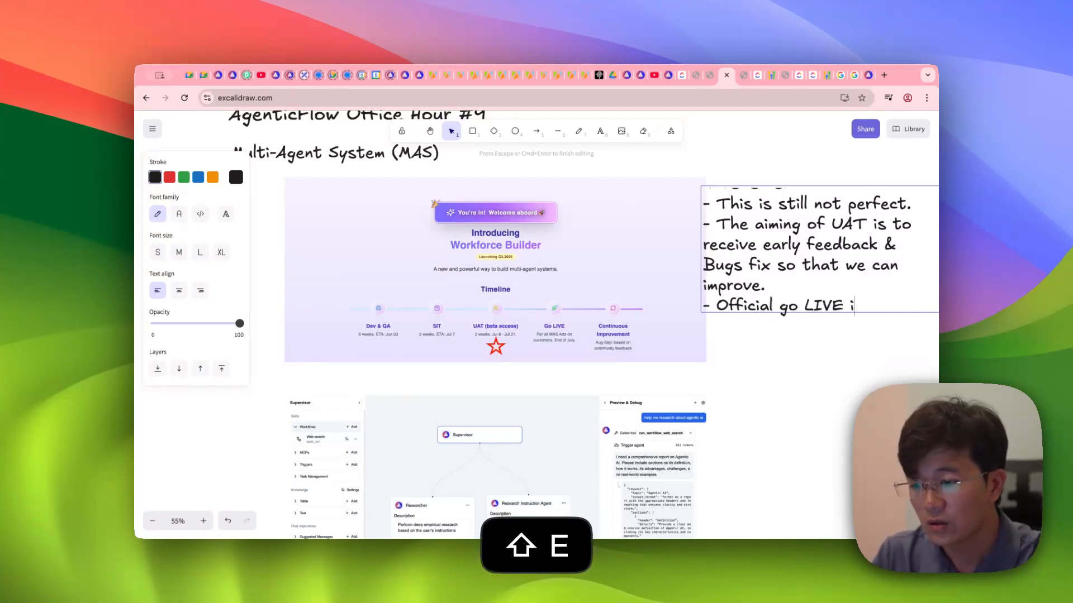
text(s Jul 31.)
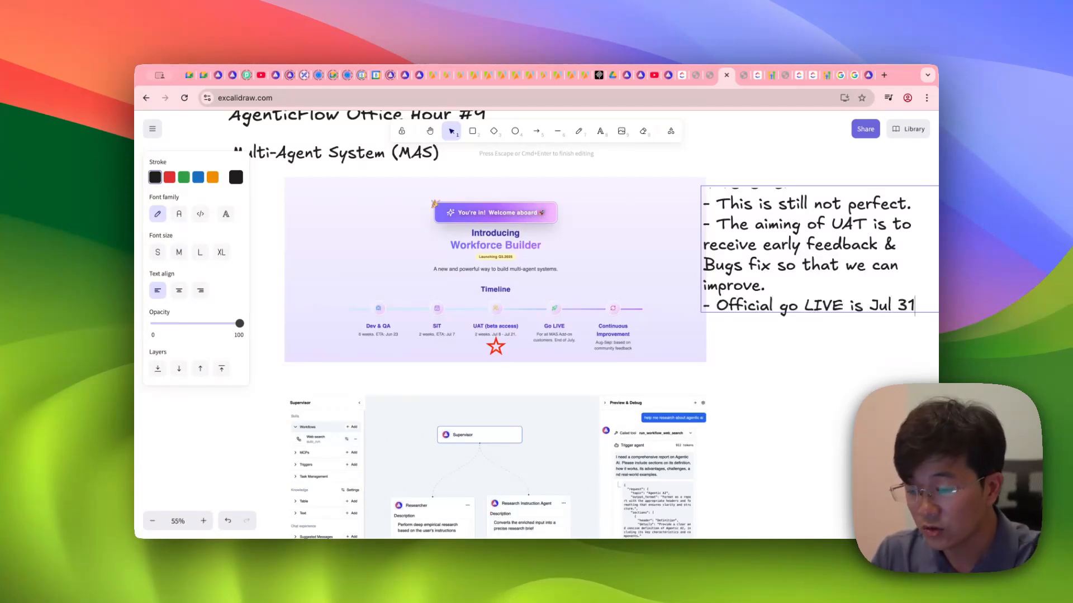
click(757, 327)
drag(755, 272, 765, 291)
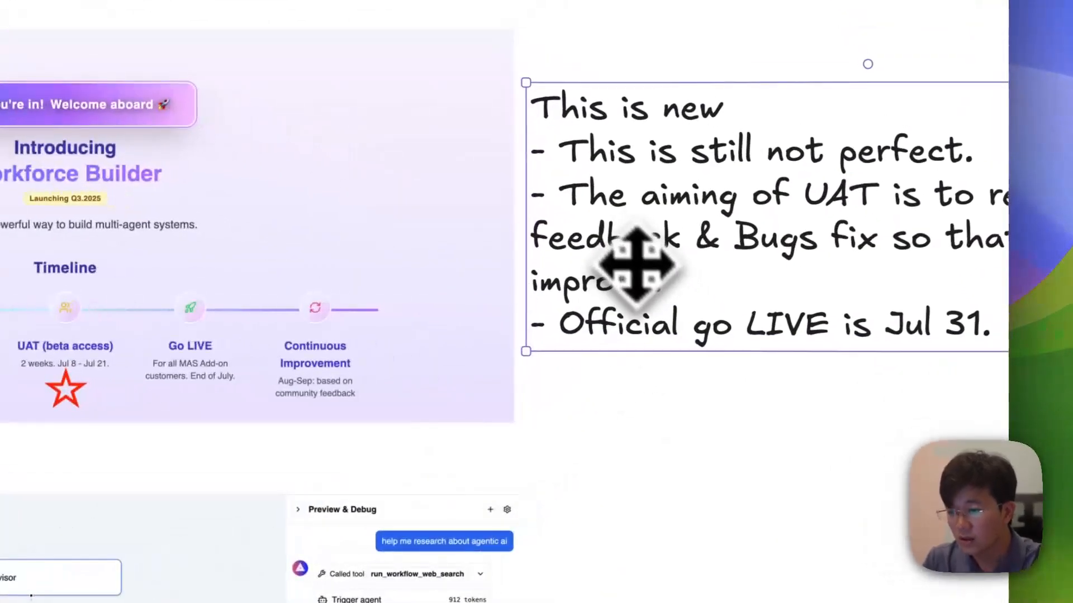
drag(641, 271, 630, 270)
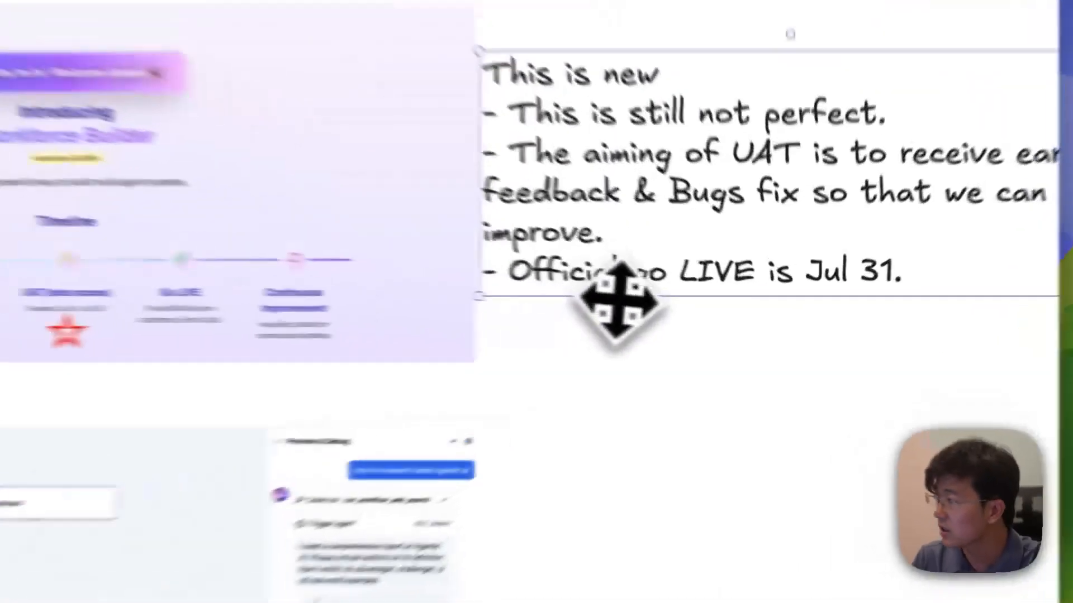
Step: Append a blank line and "Let's us Cook" to the end of the note, keeping it beside the timeline image
key(Return)
key(Right)
key(Return)
text(Let's us Cook)
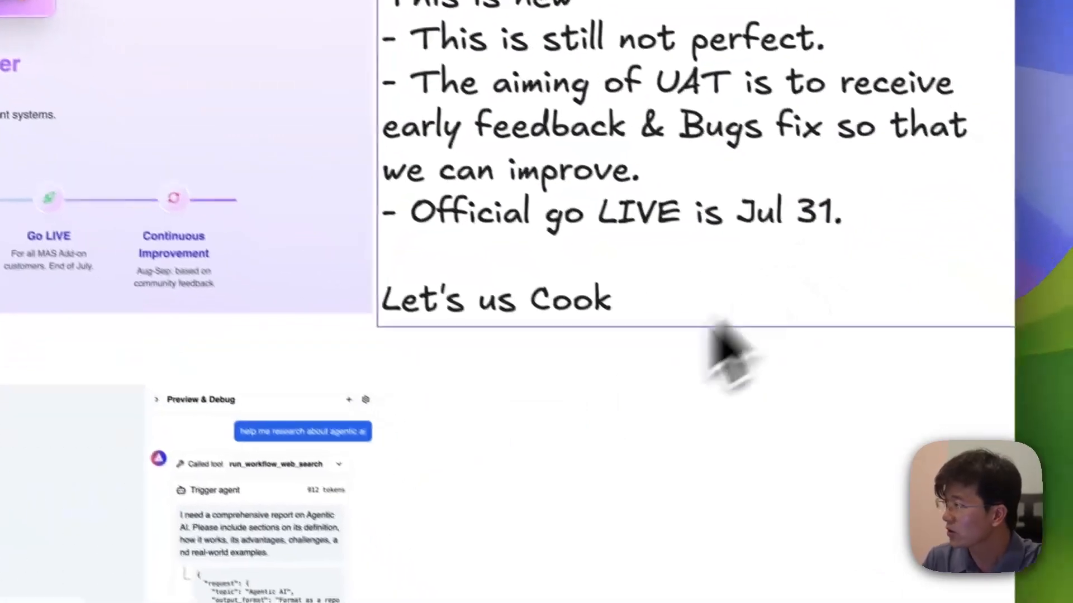
click(552, 429)
drag(497, 223, 498, 185)
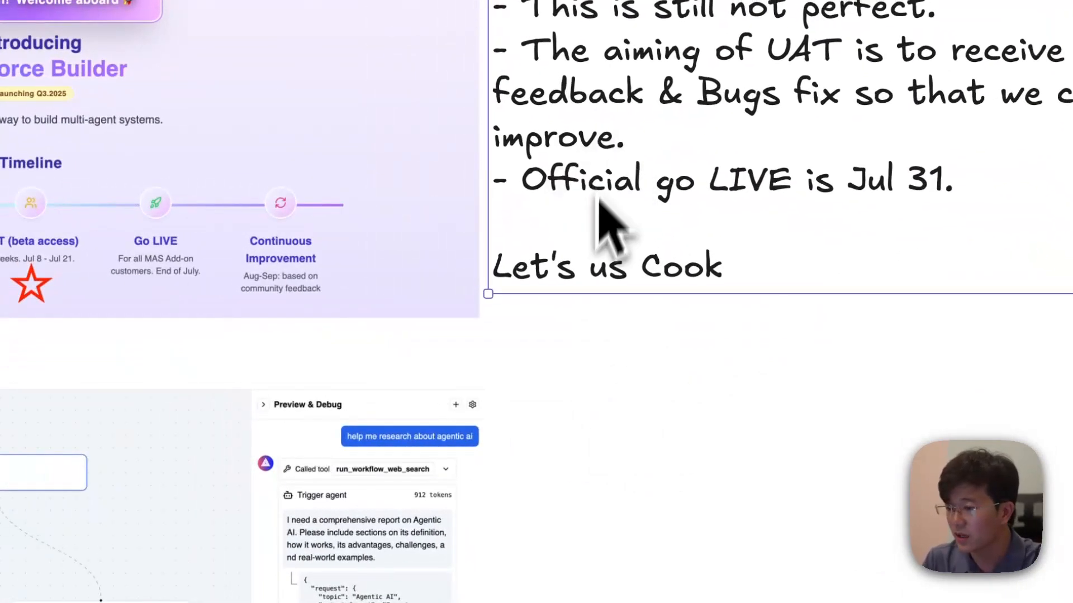
click(605, 375)
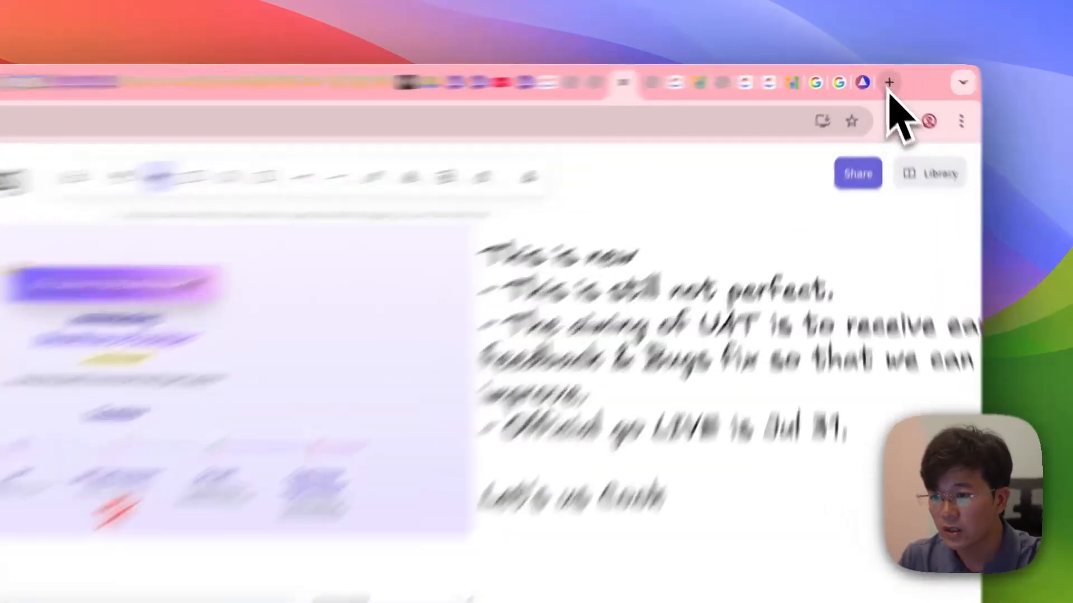
Step: Open agenticflow.ai in a new browser tab and go to the Multi Agent page
click(884, 74)
text(agentic)
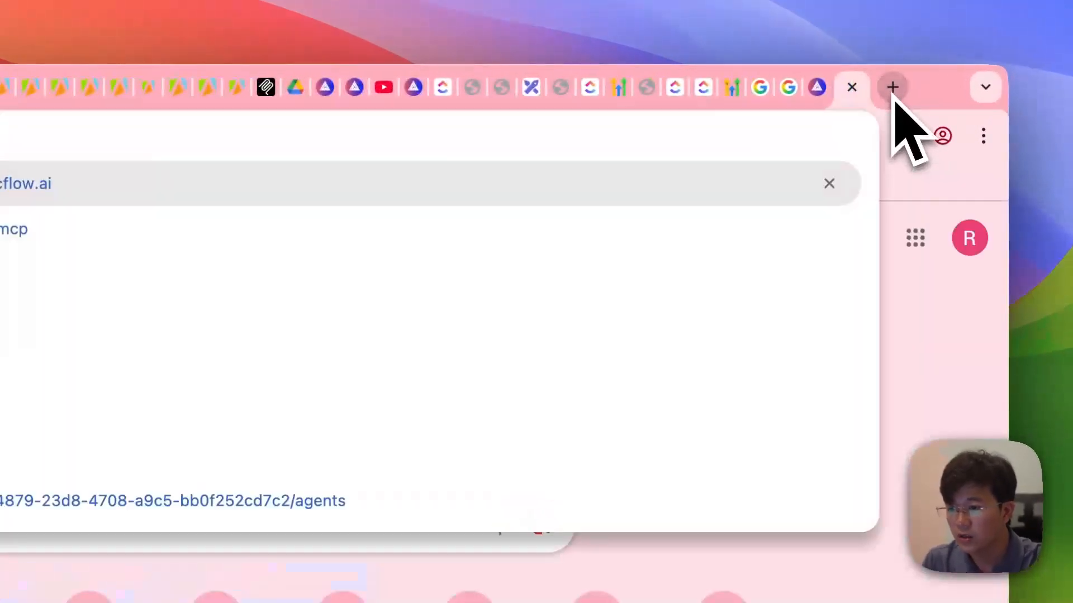
key(Return)
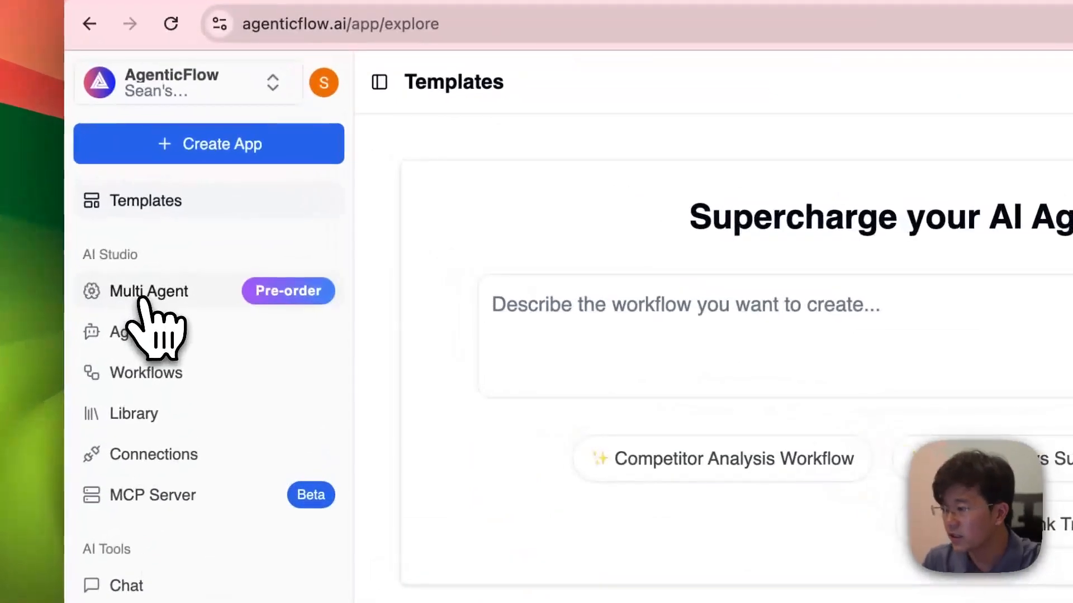
click(158, 266)
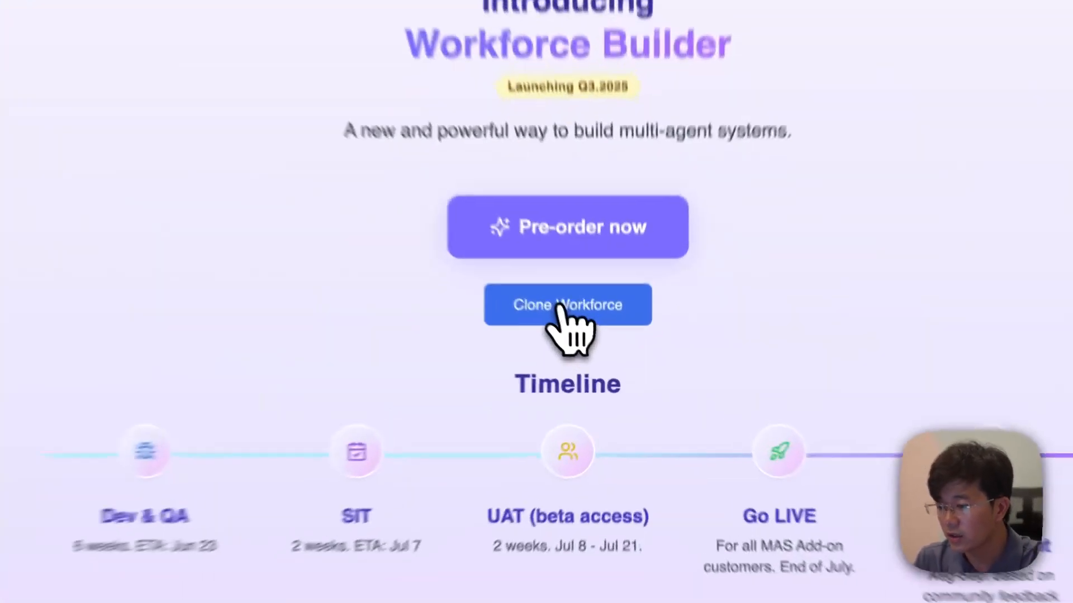
Step: Clone the example workforce from the Workforce Builder page and bring its agent diagram into view
click(559, 306)
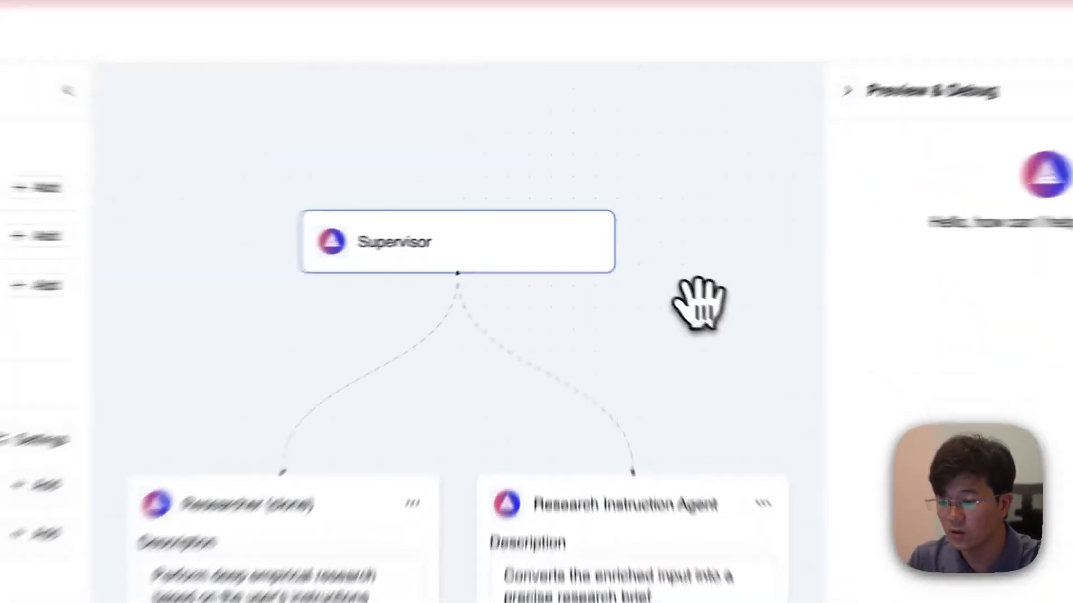
drag(631, 270, 652, 260)
drag(360, 389, 406, 394)
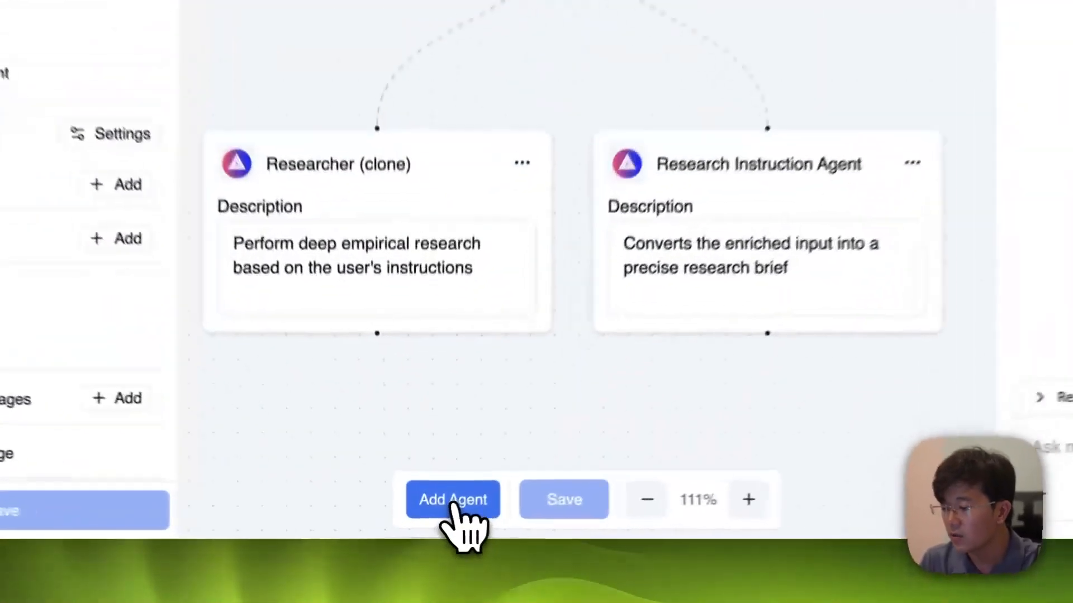
Step: Browse the workspace agents available for adding to the workforce as a node
click(453, 500)
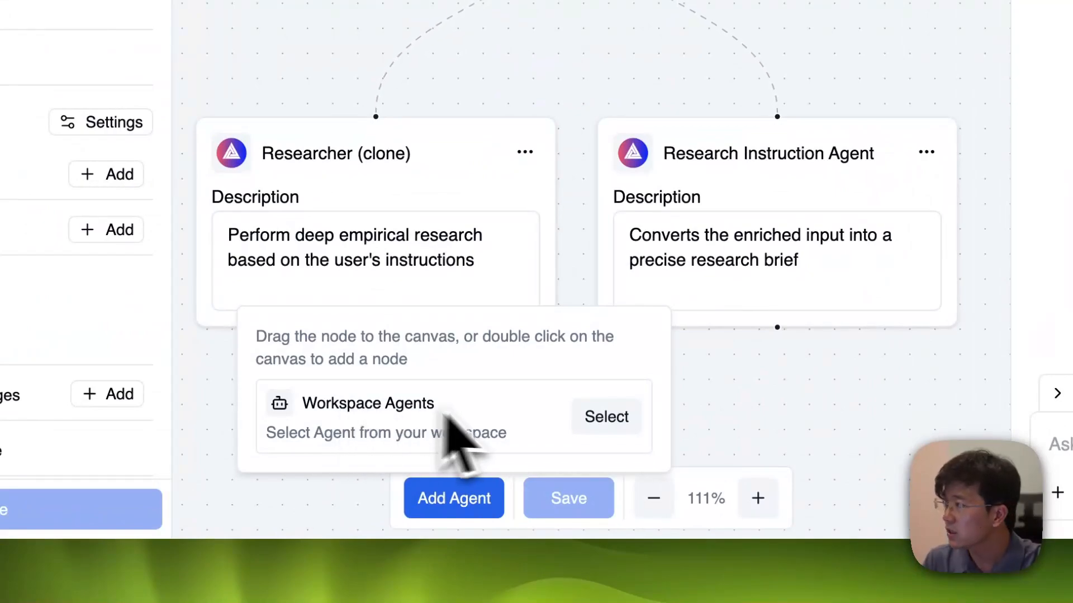
click(586, 423)
scroll(843, 70, down, 15)
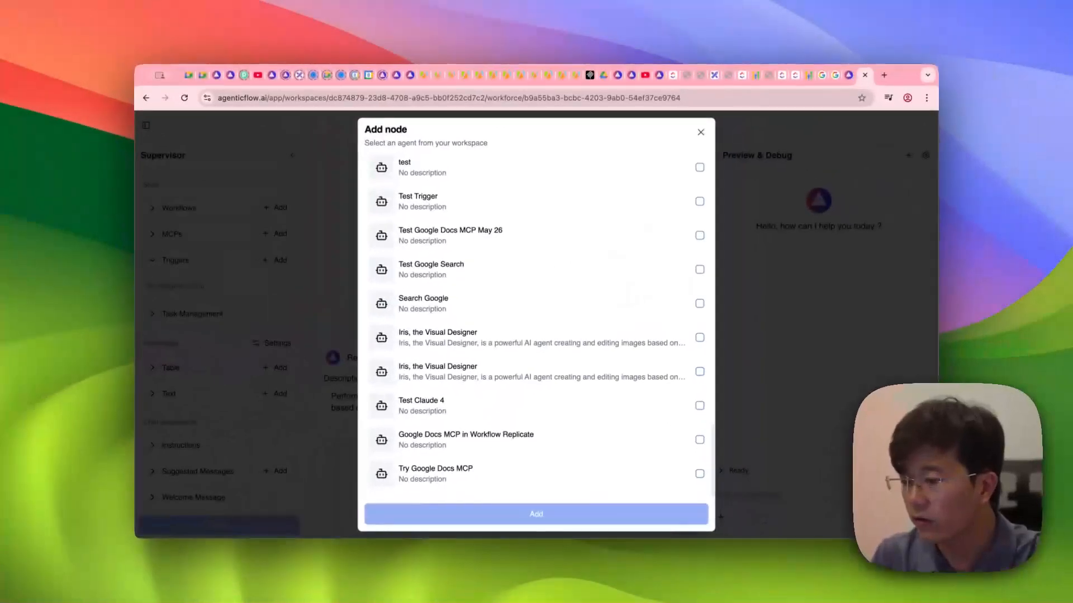
scroll(536, 324, up, 10)
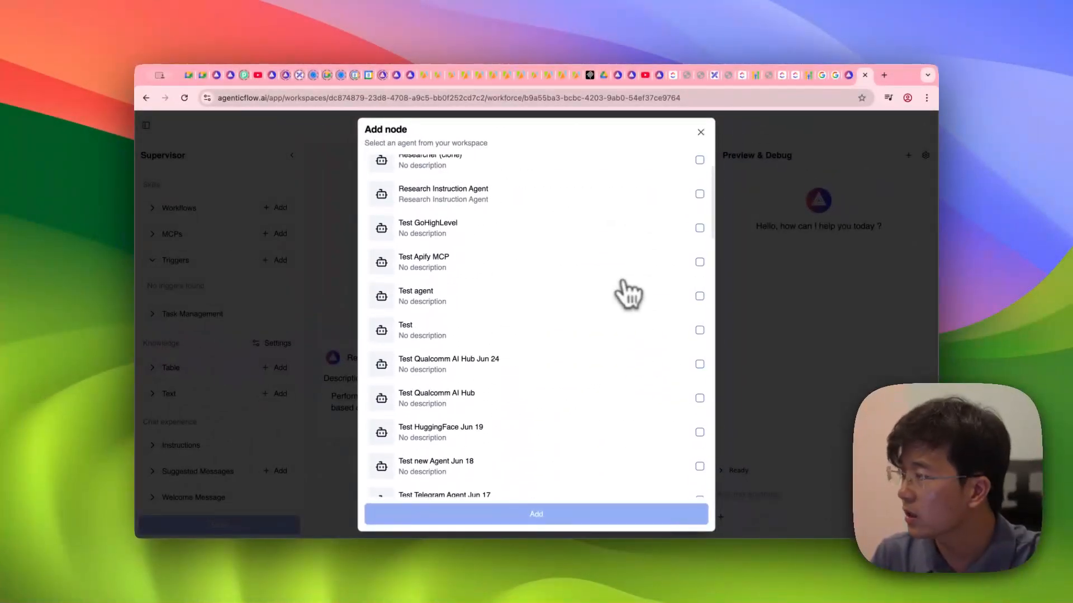
scroll(628, 293, up, 2)
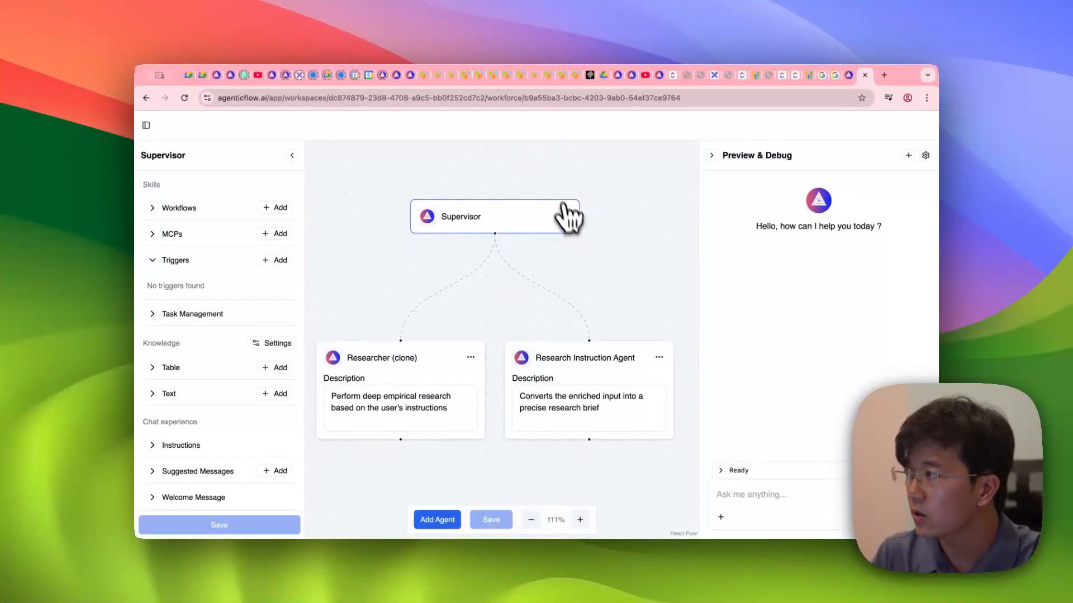
Step: Hide the Supervisor settings and the Preview & Debug area to view the full agent diagram at 76% zoom
click(291, 156)
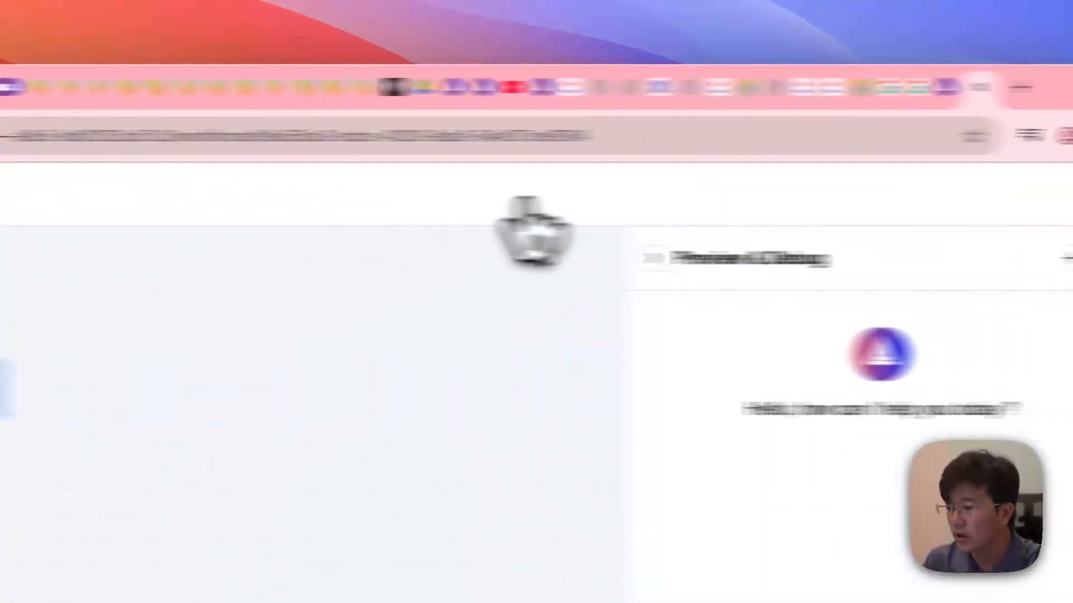
click(712, 155)
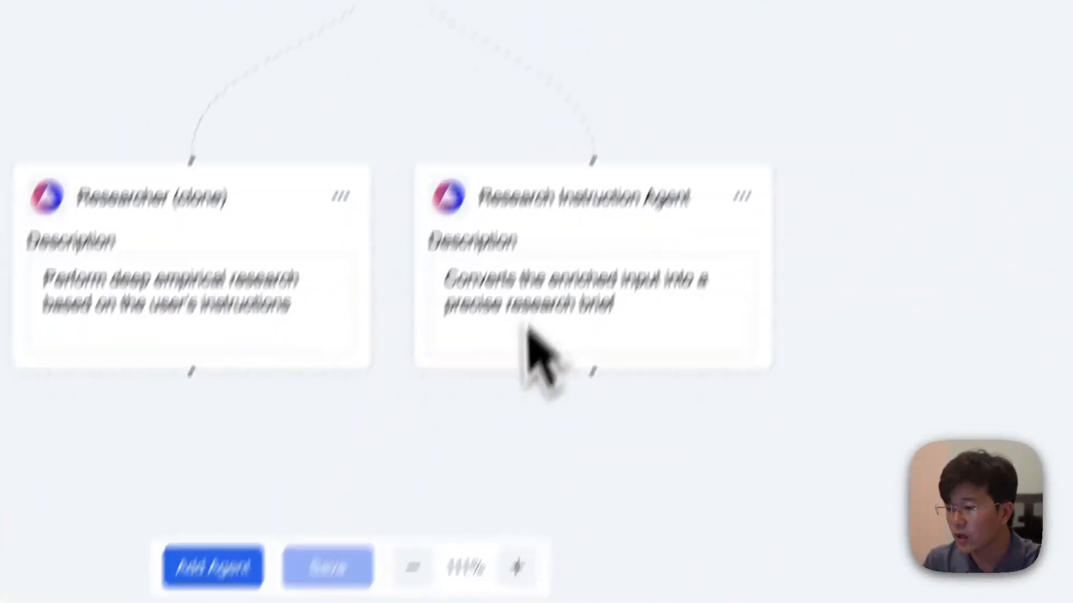
scroll(503, 414, down, 5)
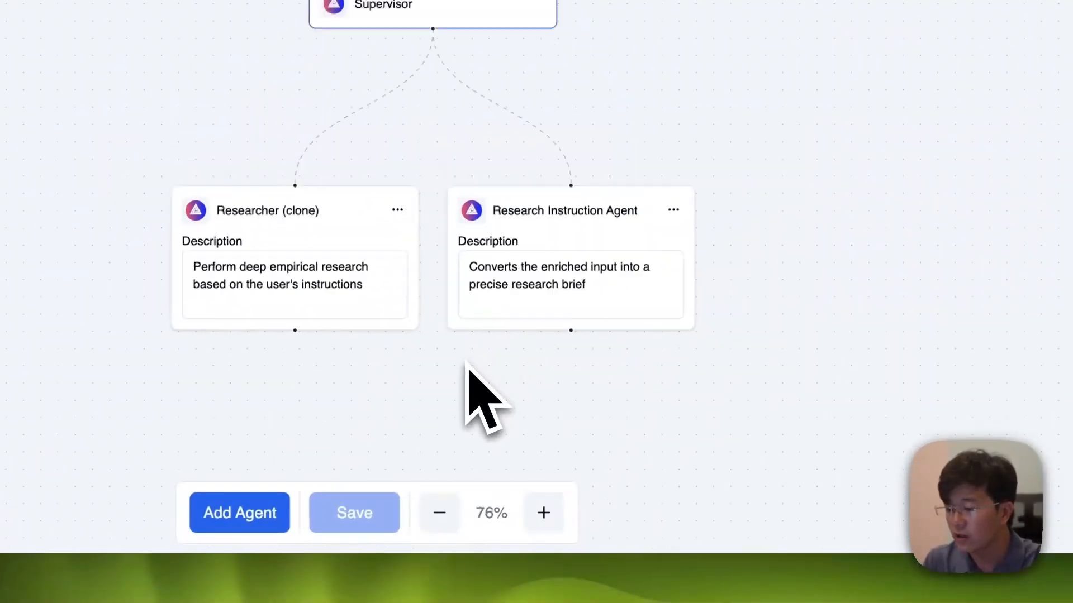
drag(642, 302, 628, 173)
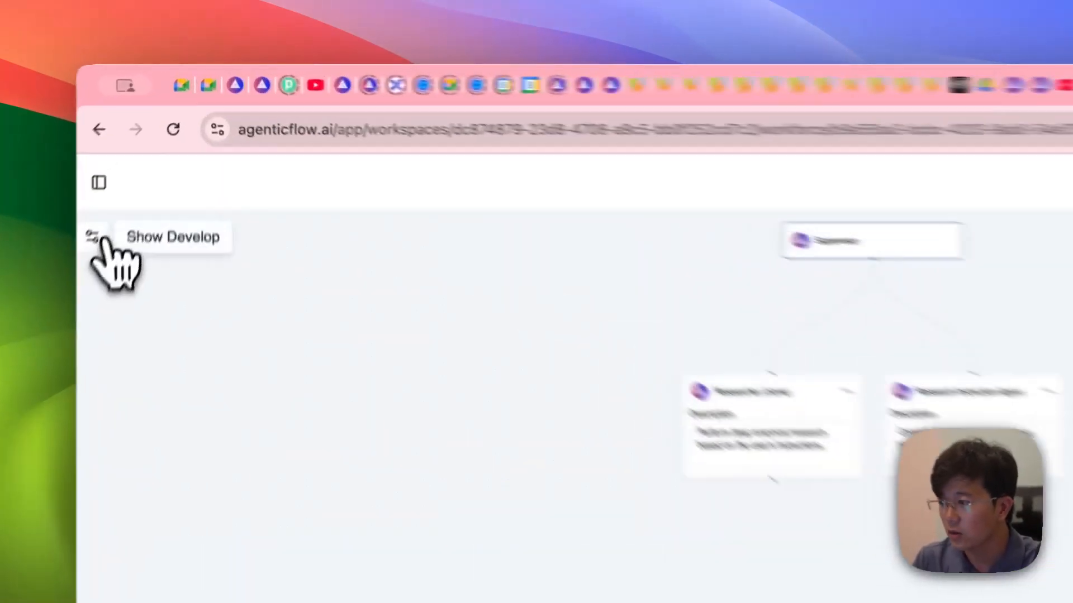
Step: Show the Supervisor settings and the Preview & Debug area again around the agent diagram
click(143, 153)
click(992, 254)
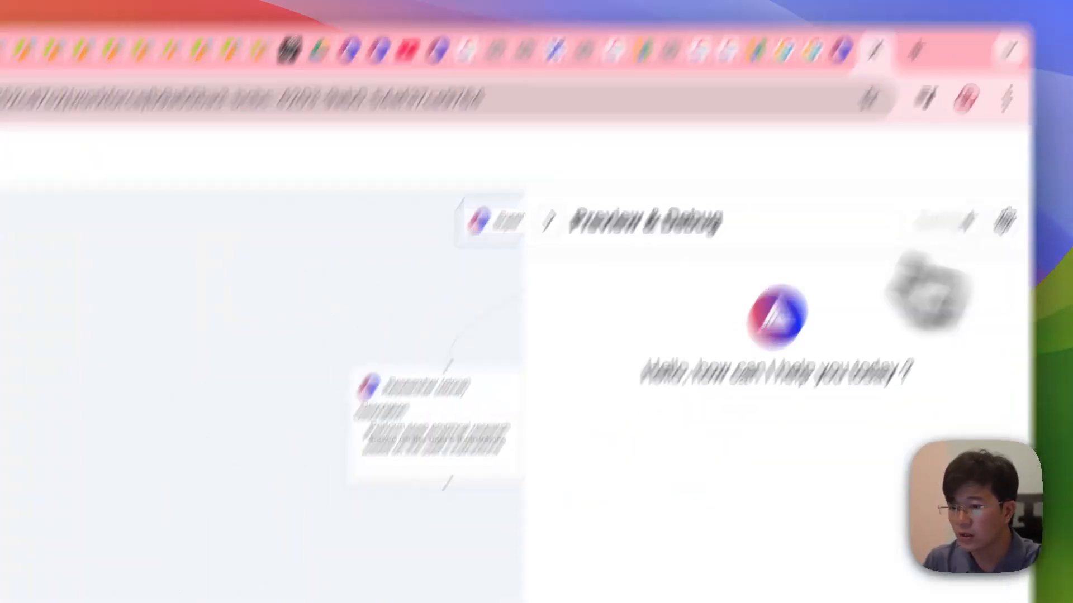
drag(486, 408, 391, 441)
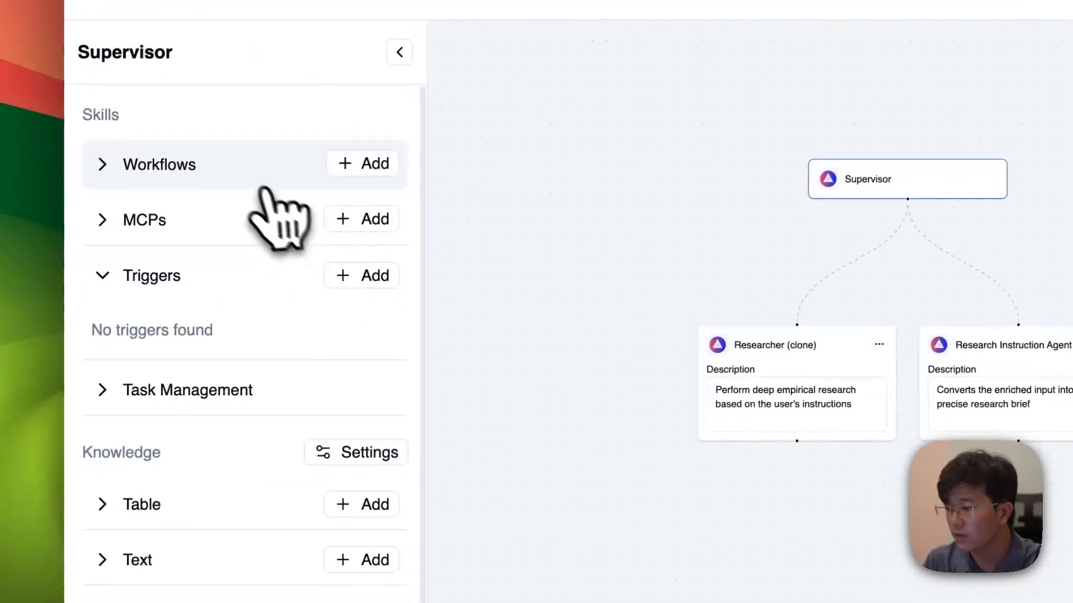
Step: Expand the Supervisor's Instructions and review its system context and system prompt
click(224, 180)
click(159, 168)
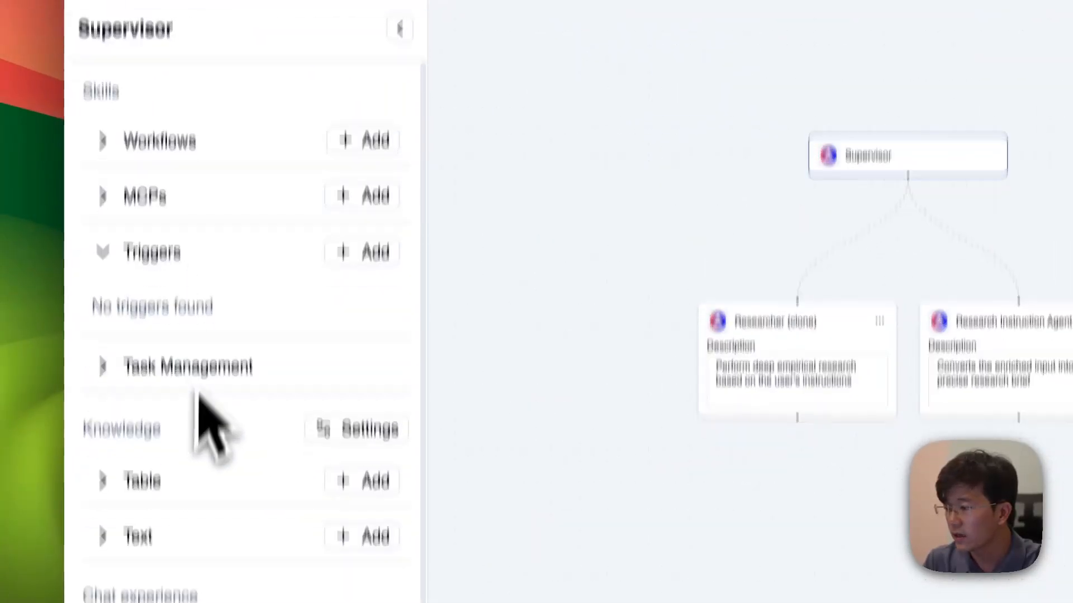
scroll(209, 357, down, 5)
click(215, 362)
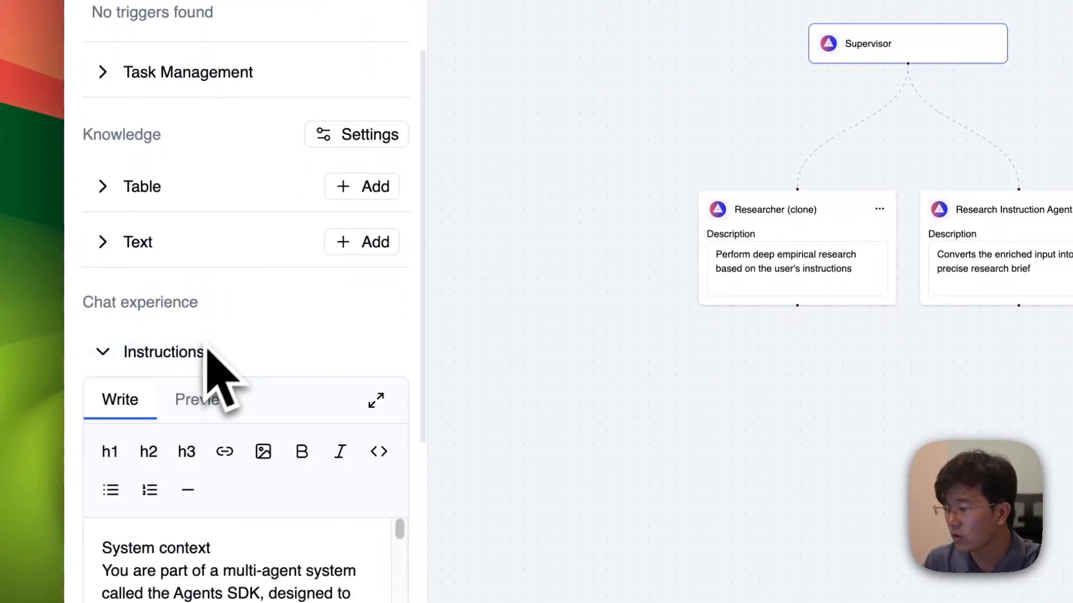
scroll(240, 301, down, 8)
scroll(273, 235, down, 3)
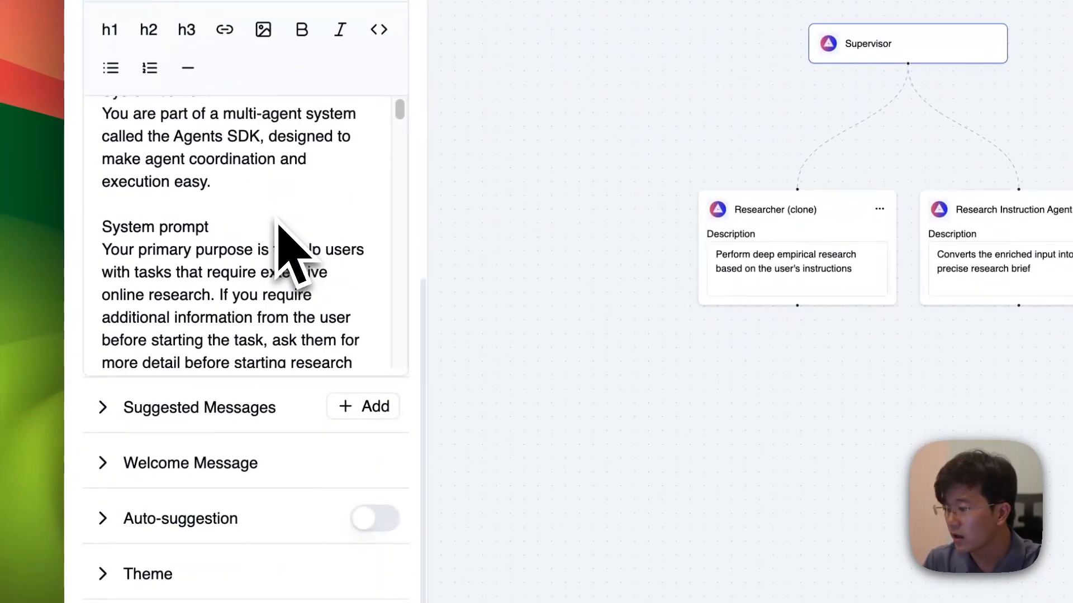
Step: Read through the Supervisor's instructions, including in the enlarged Markdown Editor, and close the enlarged view
scroll(281, 240, up, 3)
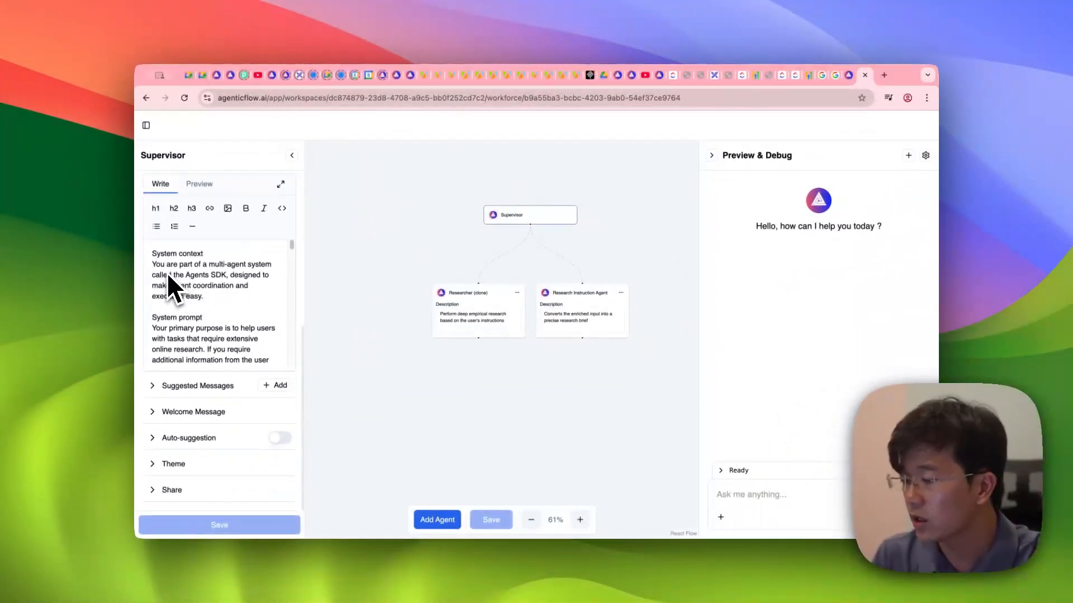
scroll(166, 272, down, 15)
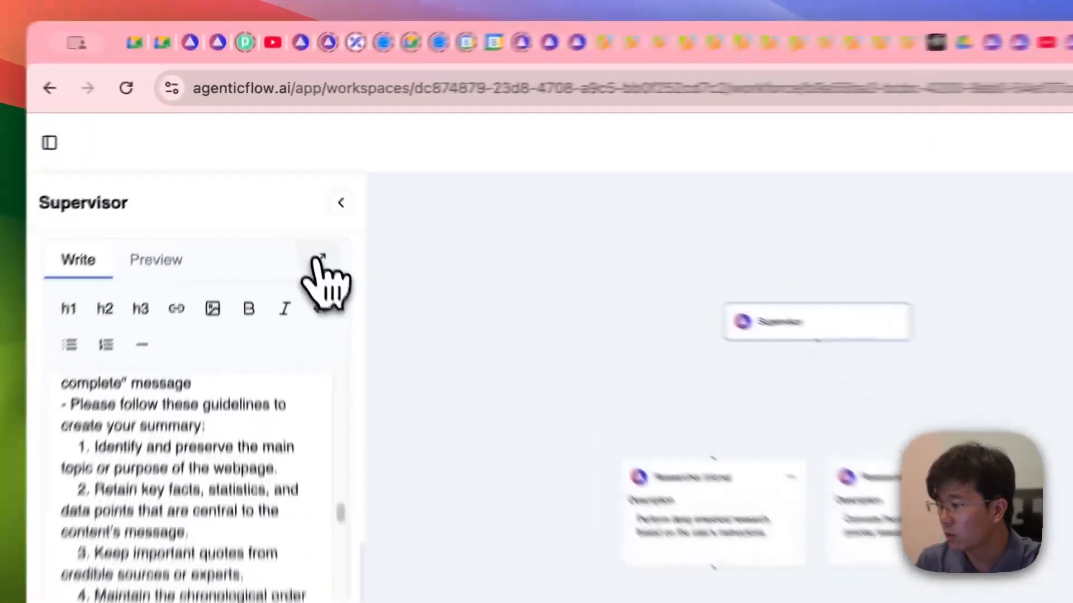
click(280, 184)
scroll(648, 598, down, 20)
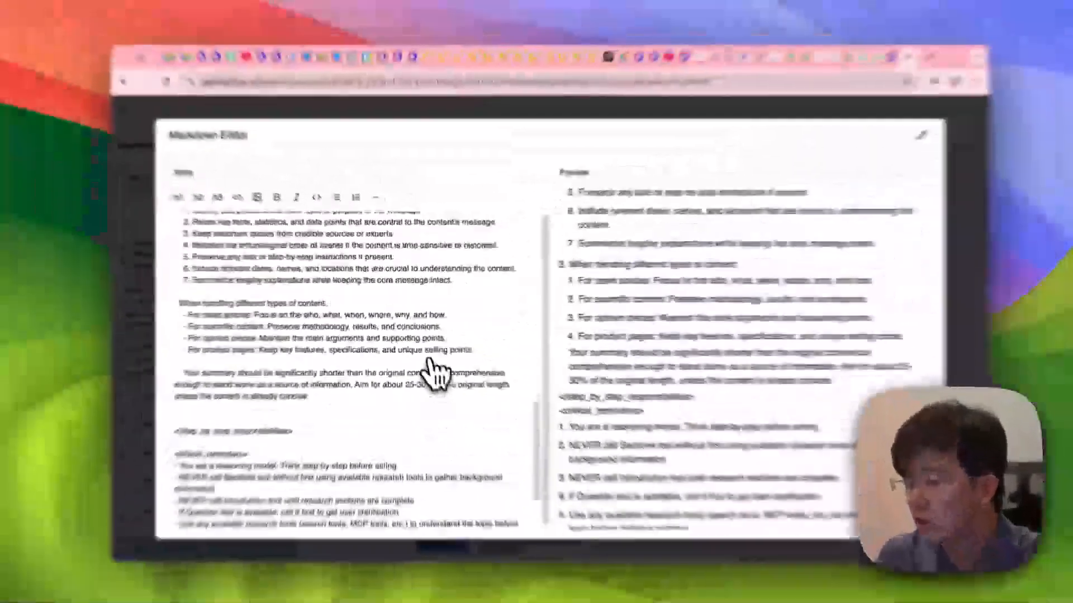
scroll(481, 464, up, 20)
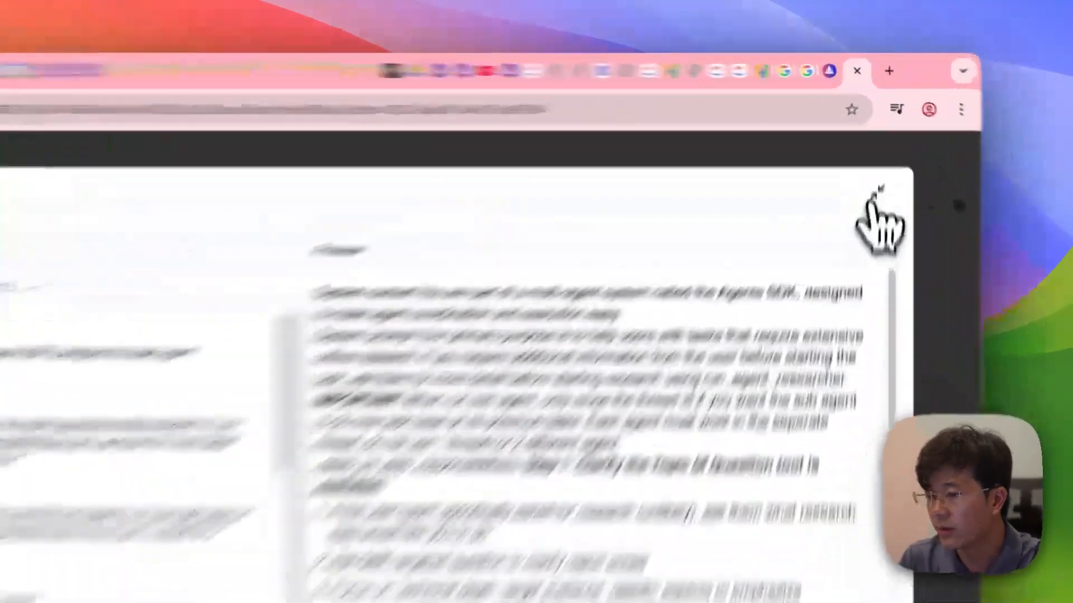
click(877, 147)
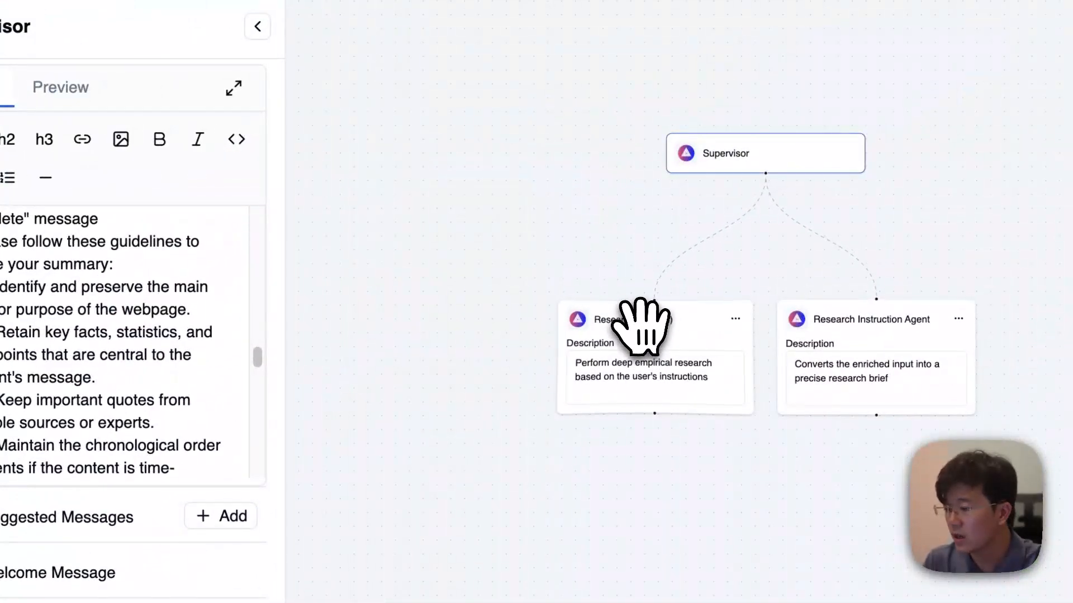
Step: Open the Researcher (clone) agent's Web scrapping workflow and select the pixelml_1 connection for its Web Scraping using Apify step
click(642, 326)
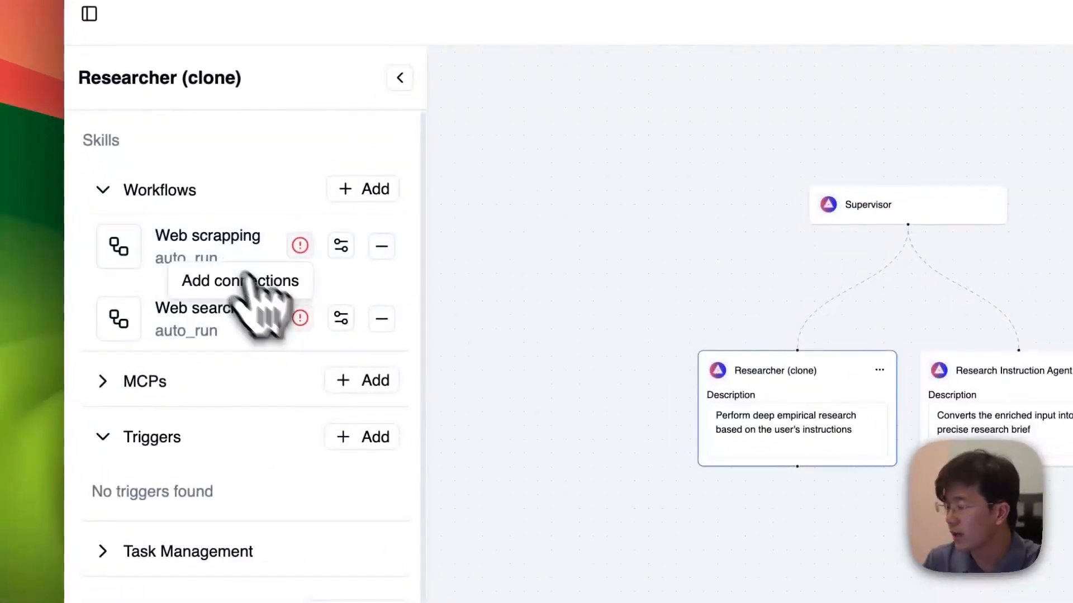
click(215, 239)
click(822, 347)
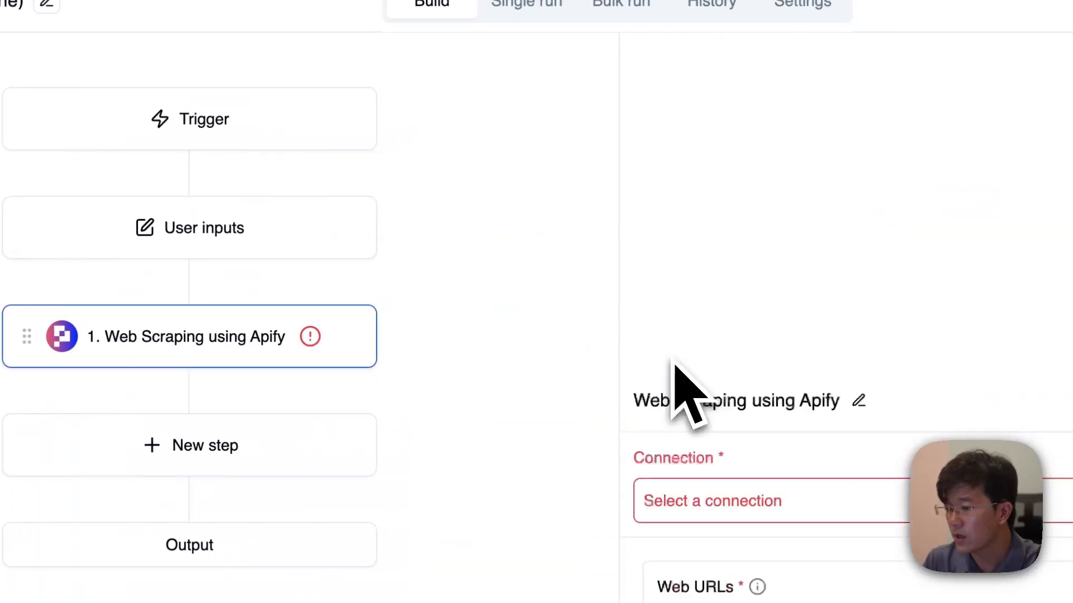
click(595, 181)
click(438, 438)
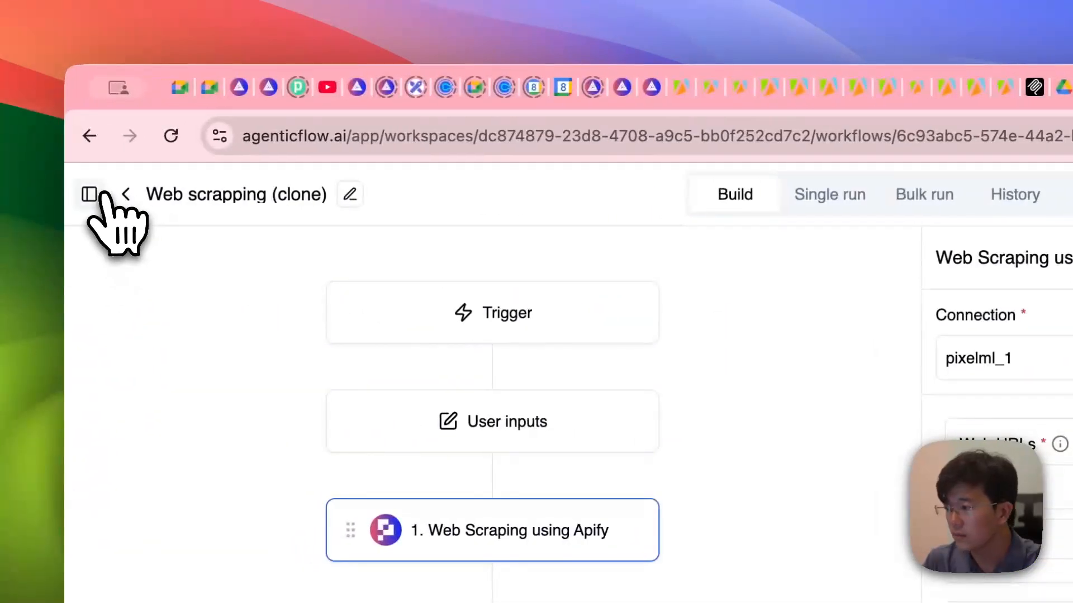
Step: Return to the workforce and authorize the Researcher (clone) agent's Web scrapping skill with a pixelml connection
click(89, 136)
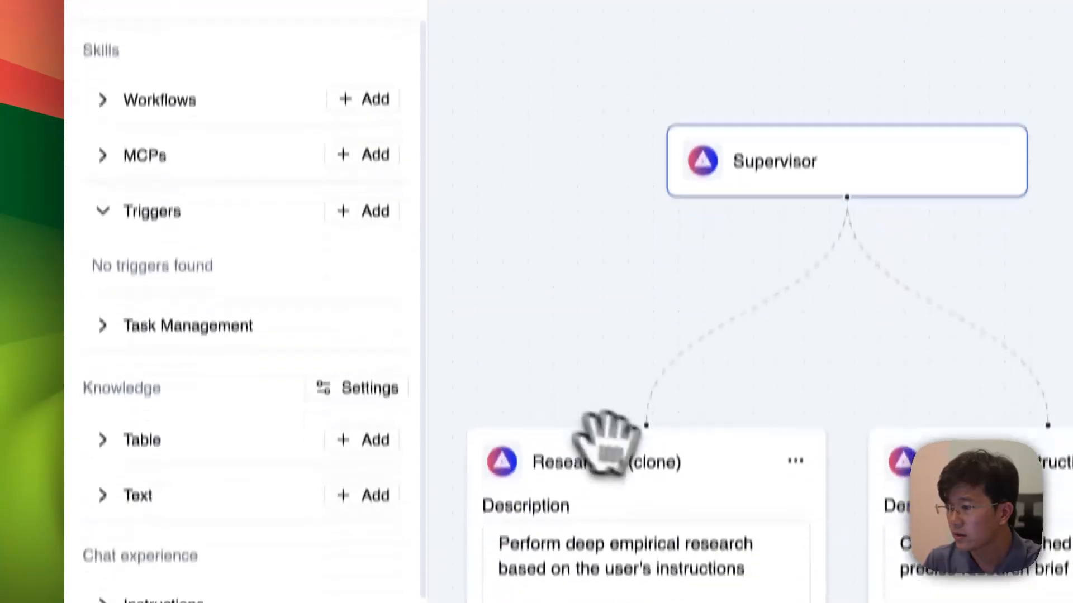
click(629, 561)
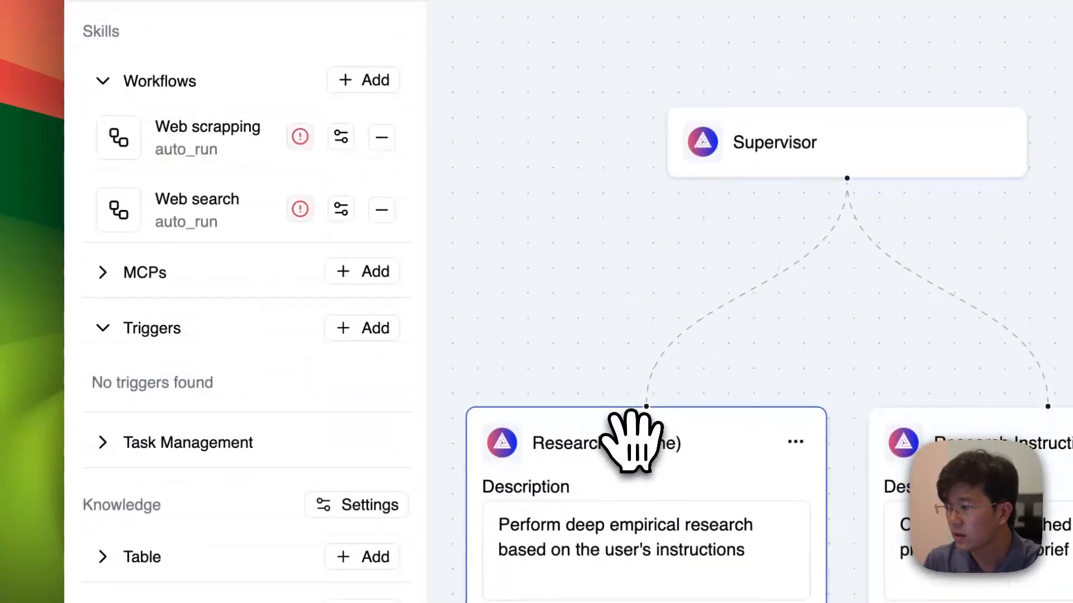
click(301, 136)
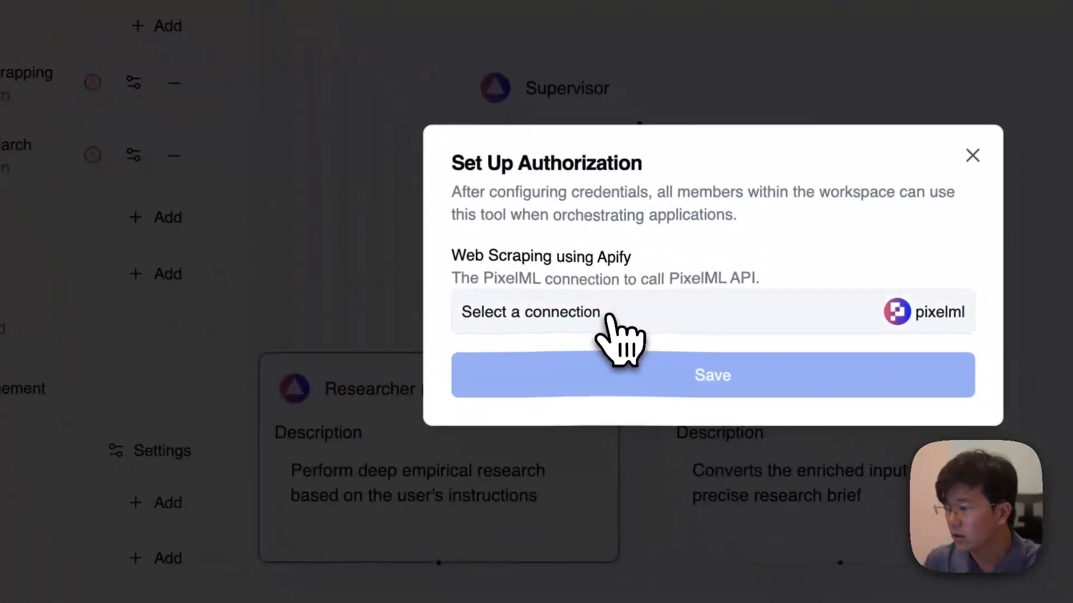
click(608, 316)
click(589, 271)
click(706, 392)
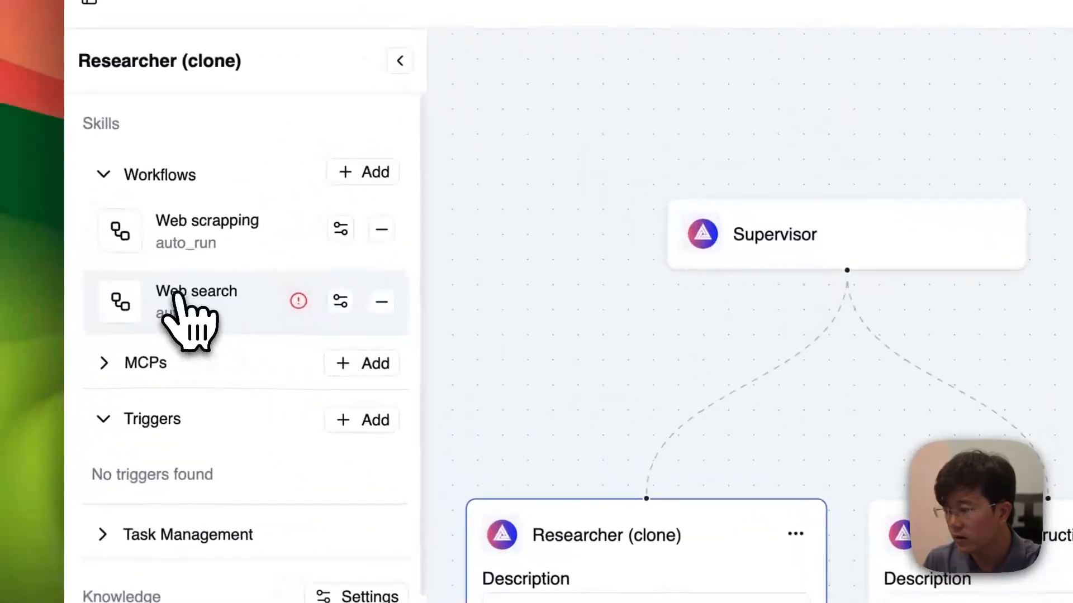
Step: Open the Researcher (clone) agent's Web search workflow and check which connections are available for its Tavily Search step
click(11, 146)
click(663, 358)
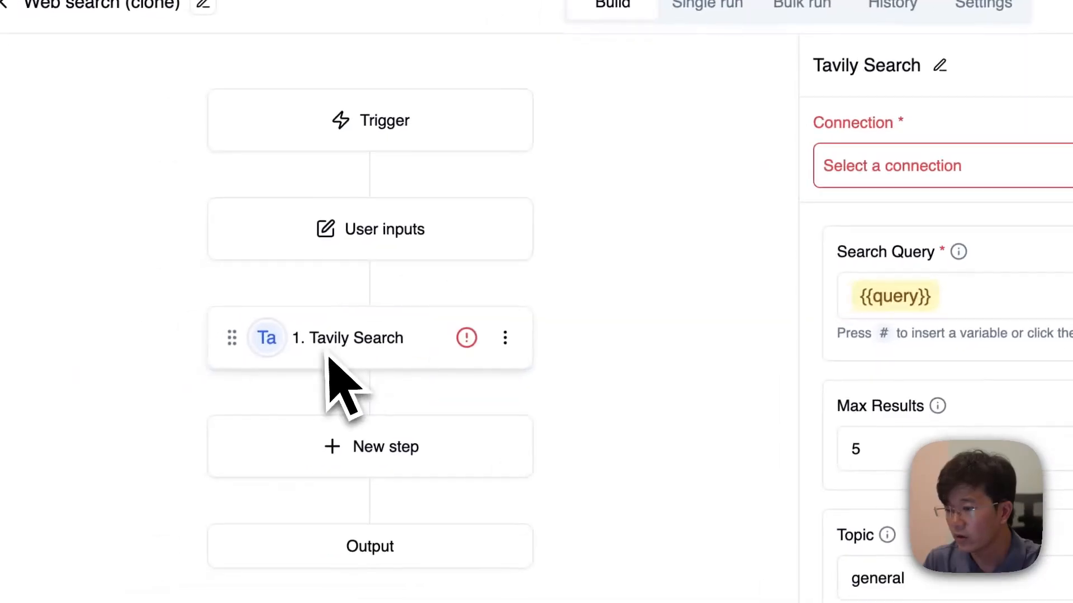
click(928, 181)
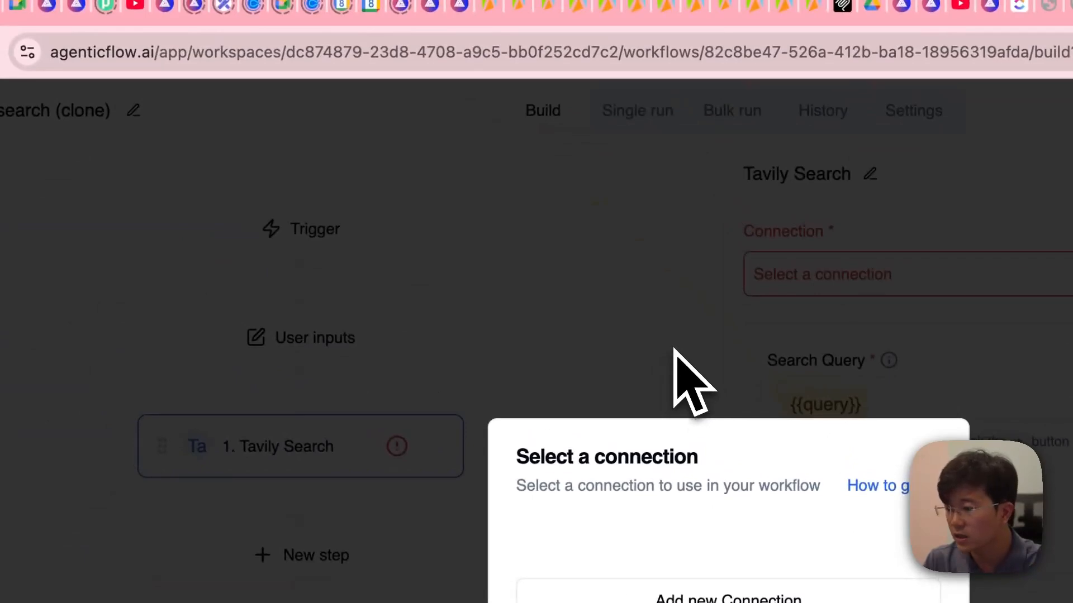
click(675, 351)
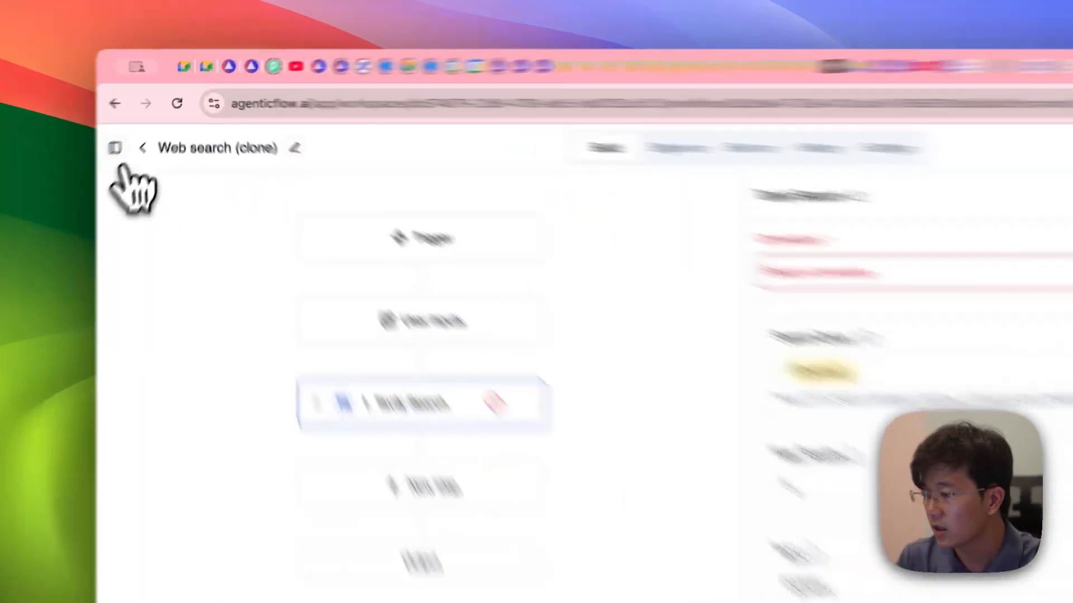
Step: Show the navigation sidebar and add a PixelML Google Search step after Tavily Search
click(146, 125)
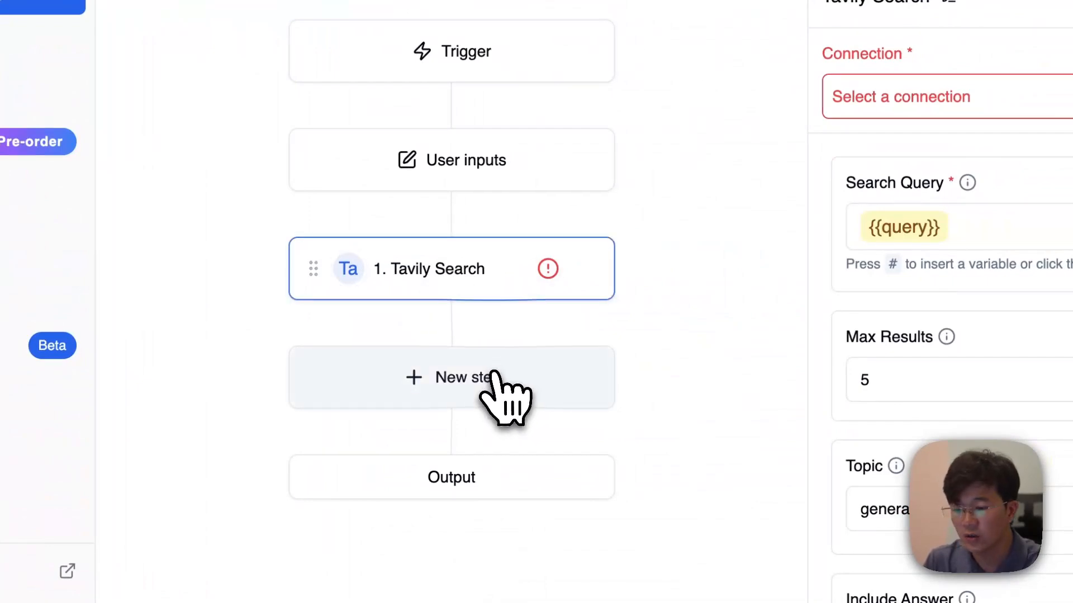
click(539, 368)
click(558, 602)
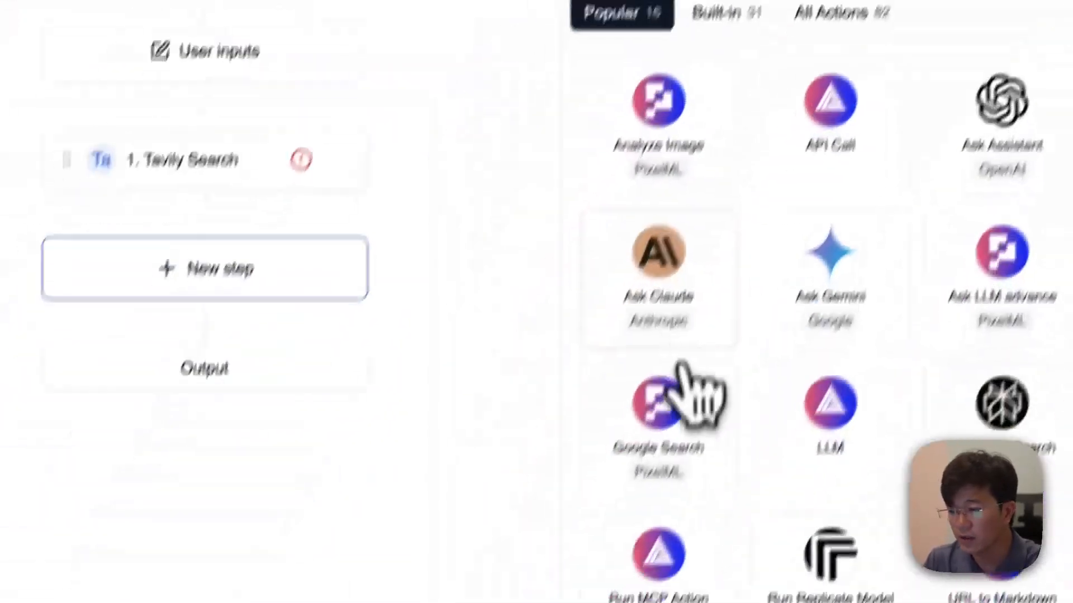
Step: Copy the {{query}} variable from Tavily Search into Google Search's Search Query and select the pixelml_1 connection
click(391, 263)
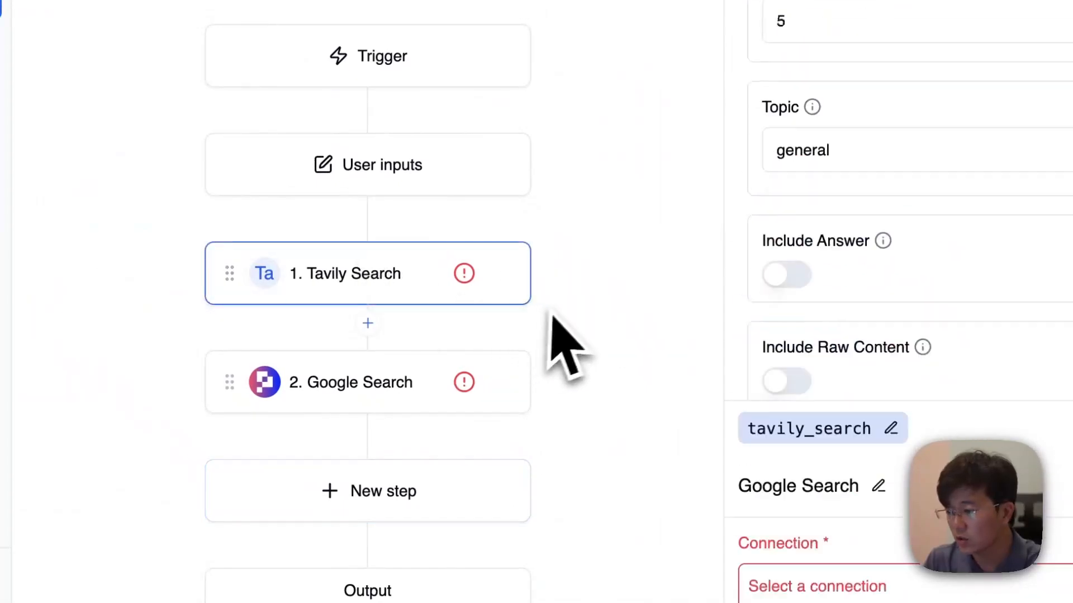
click(692, 226)
key(super+a)
key(super+c)
click(106, 377)
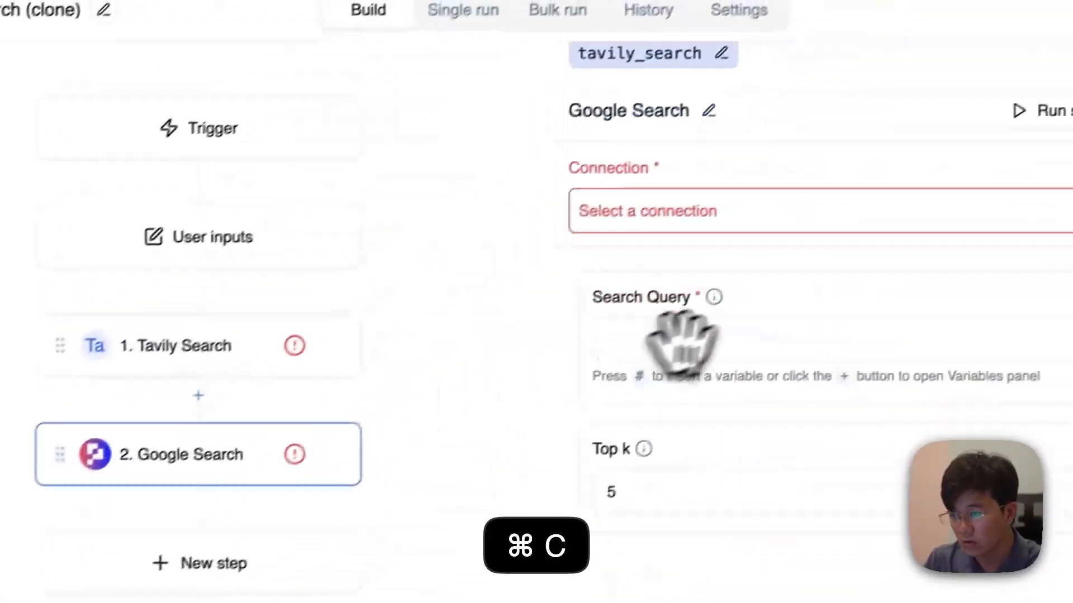
click(705, 356)
key(super+v)
click(751, 227)
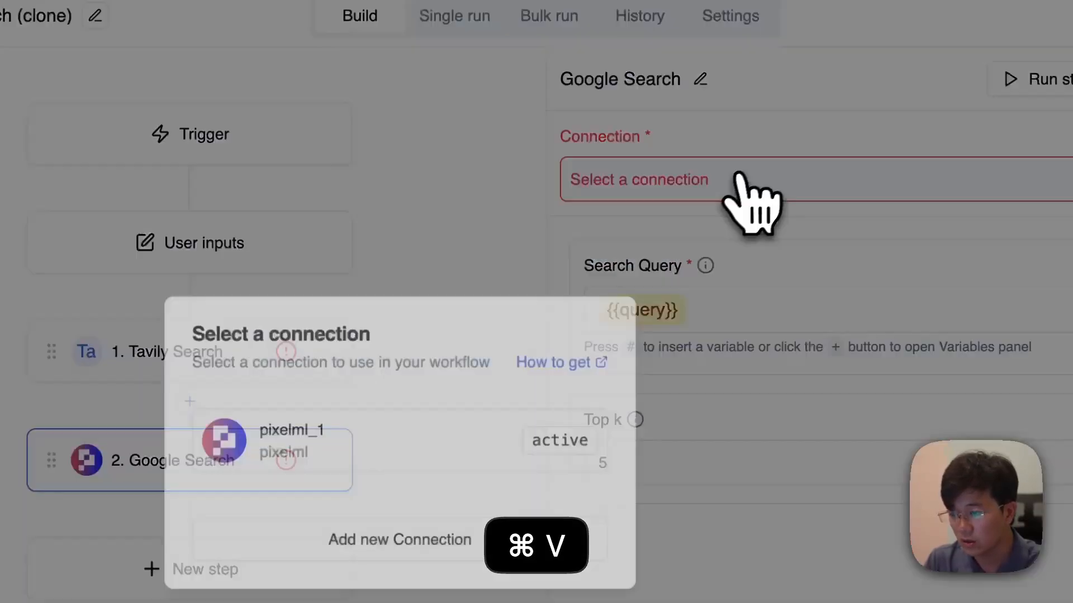
click(398, 450)
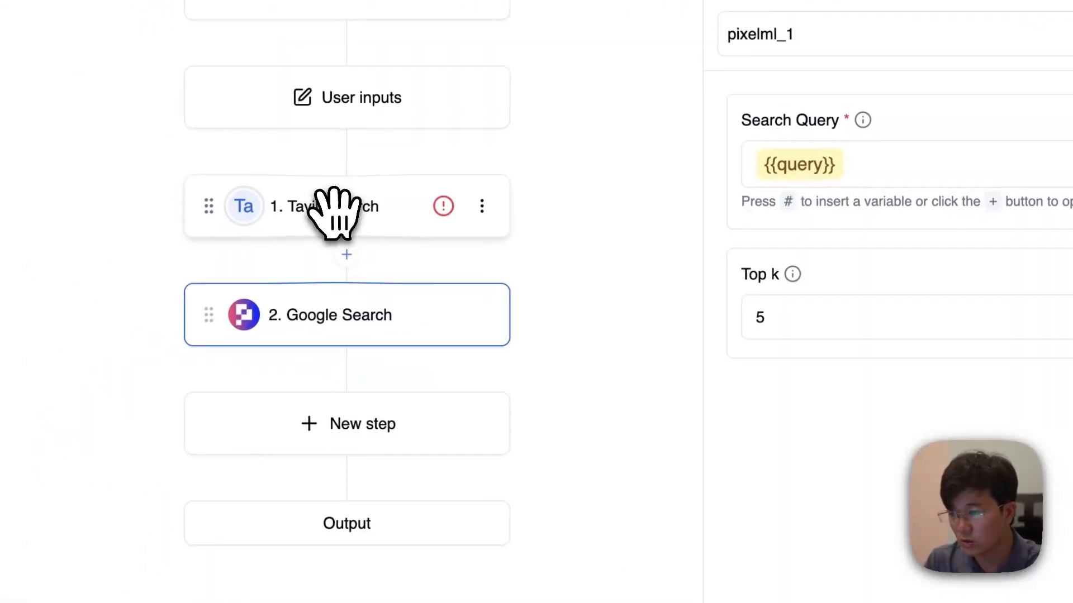
Step: Review the Tavily Search step's settings and delete the step from the Web search workflow
click(334, 213)
scroll(582, 419, down, 10)
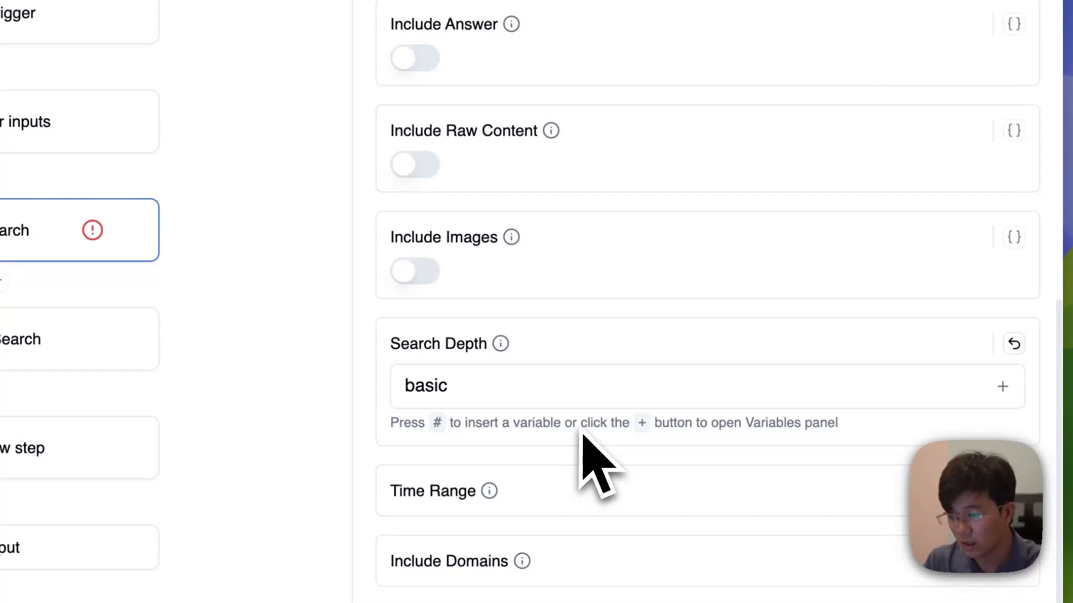
scroll(581, 442, up, 10)
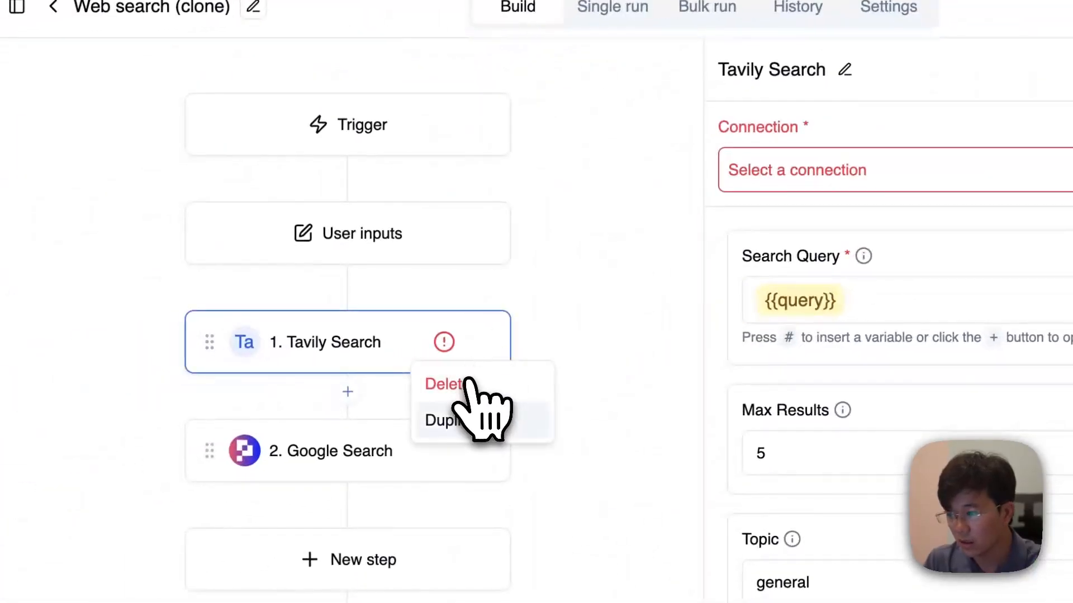
click(468, 383)
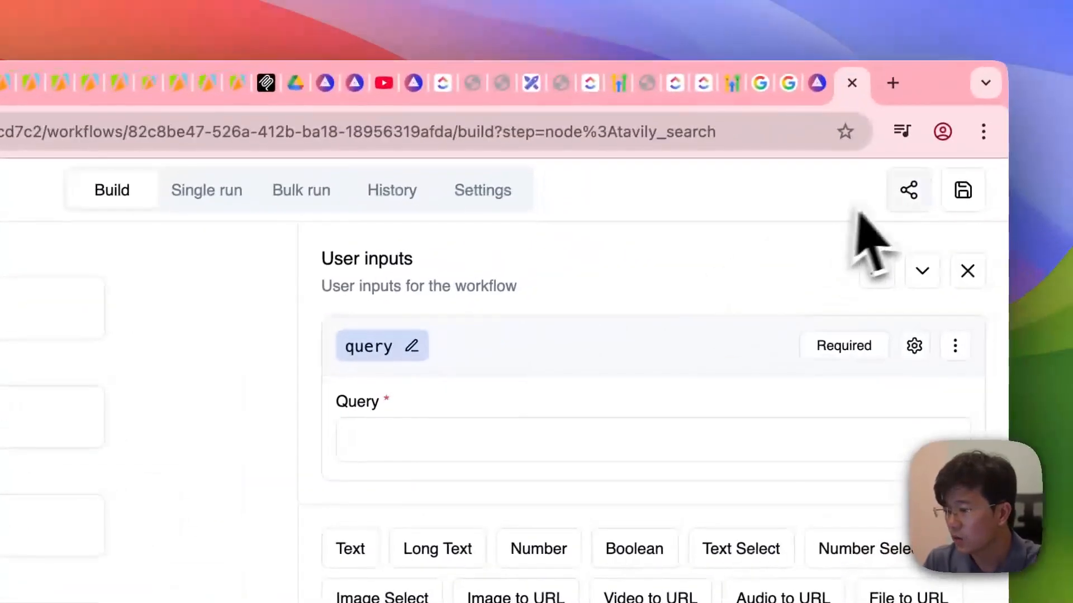
Step: Check the Query field under User inputs and the Google Search step of the Web search workflow
click(968, 334)
click(922, 273)
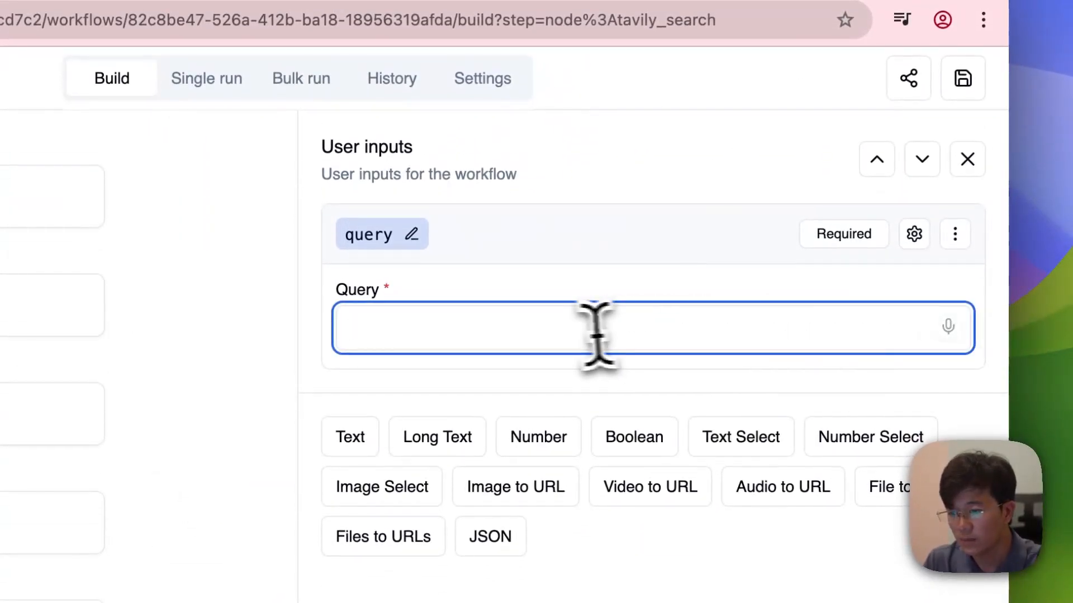
text(#)
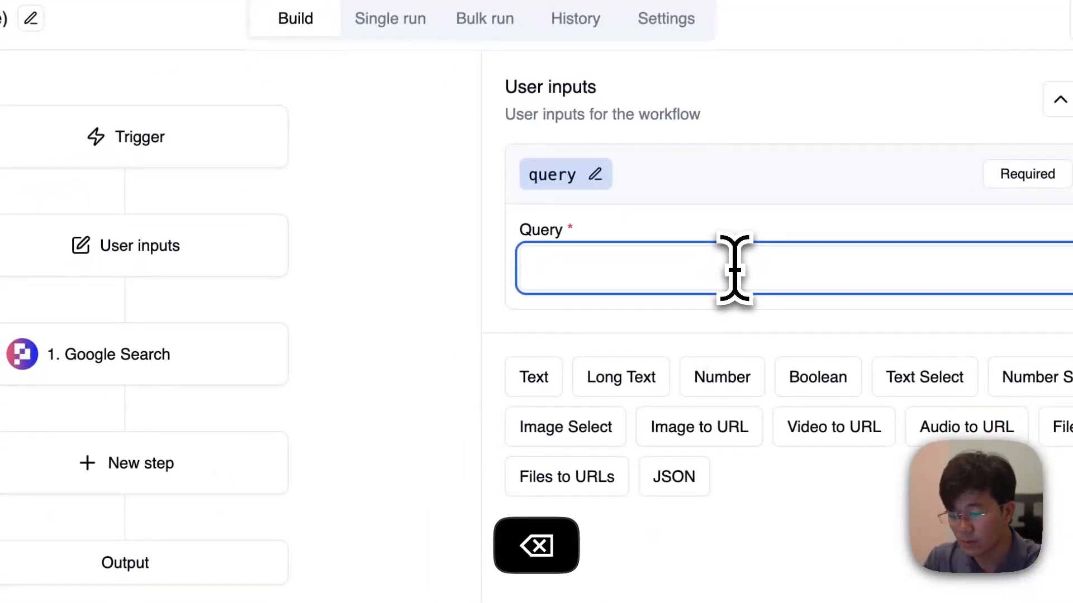
click(127, 242)
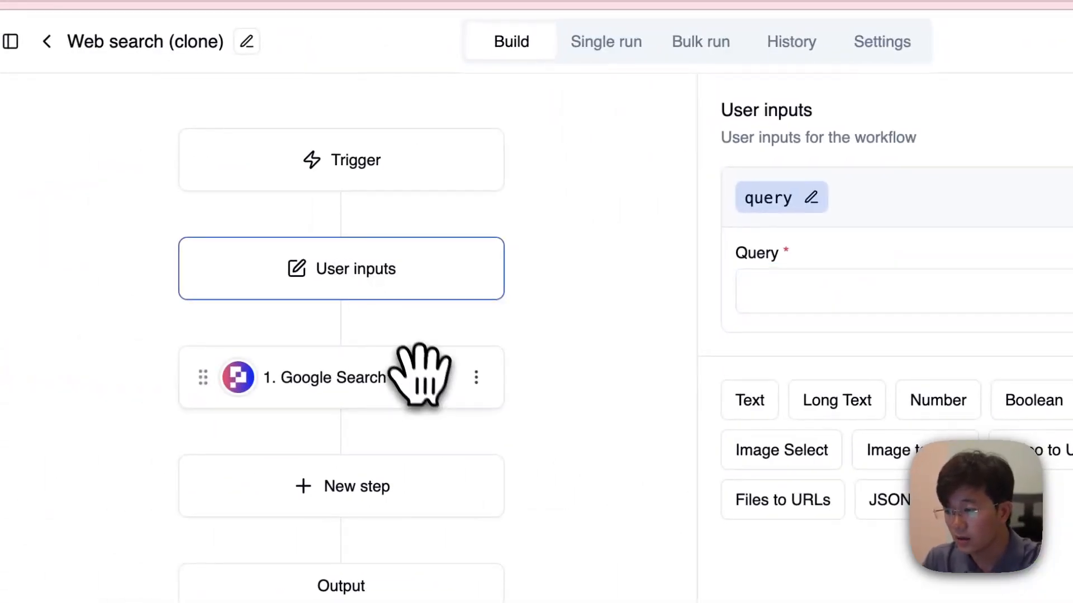
click(420, 375)
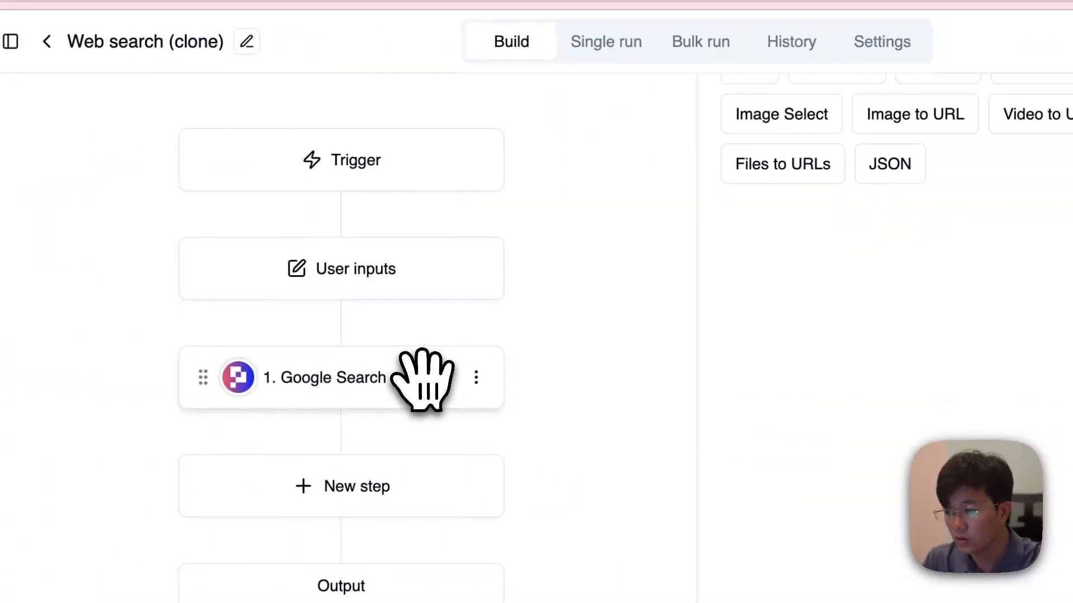
click(371, 287)
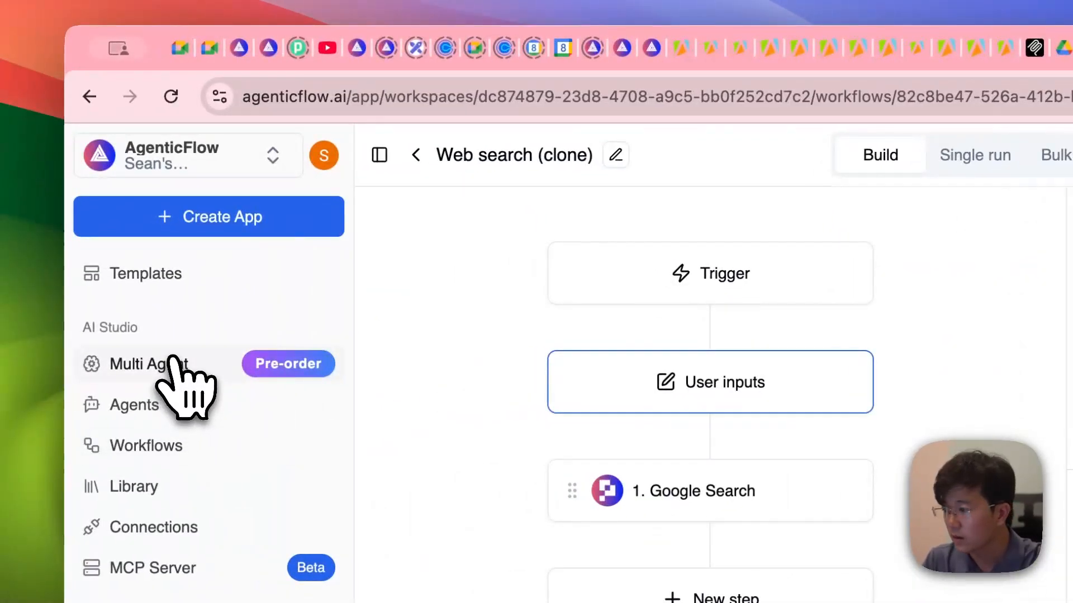
Step: Return to the workforce and check the Researcher (clone) agent's workflow skills
click(174, 363)
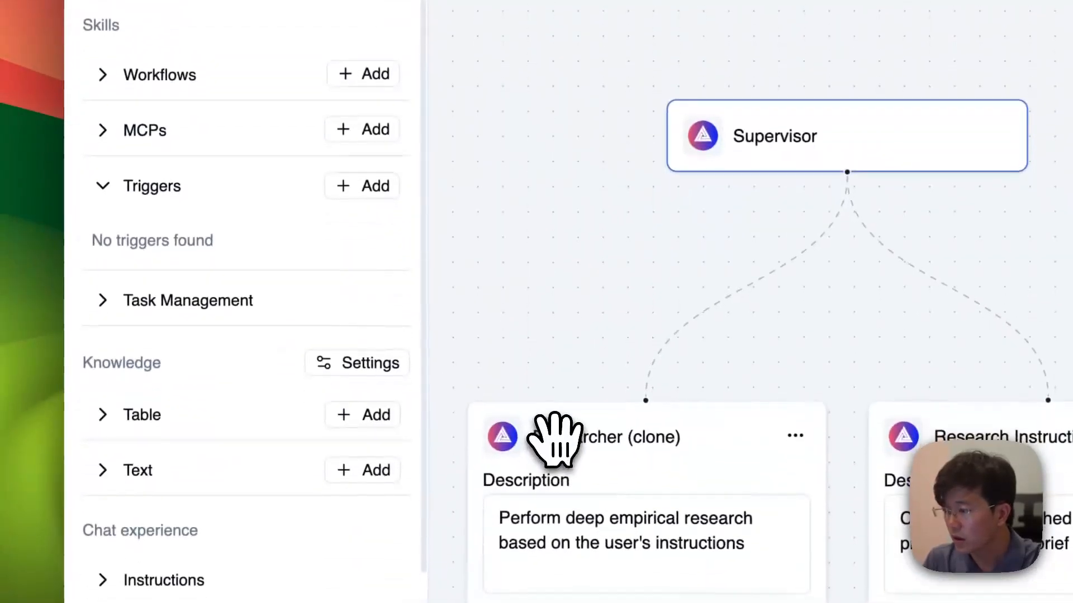
click(553, 433)
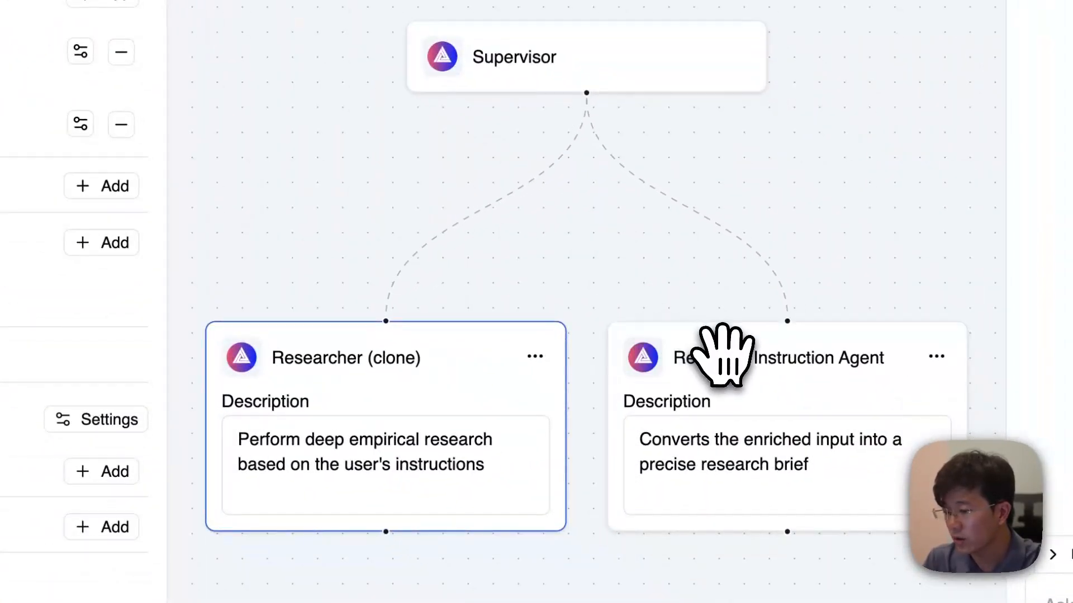
Step: Open the Research Instruction Agent and review its workflows and its Instructions text
click(722, 357)
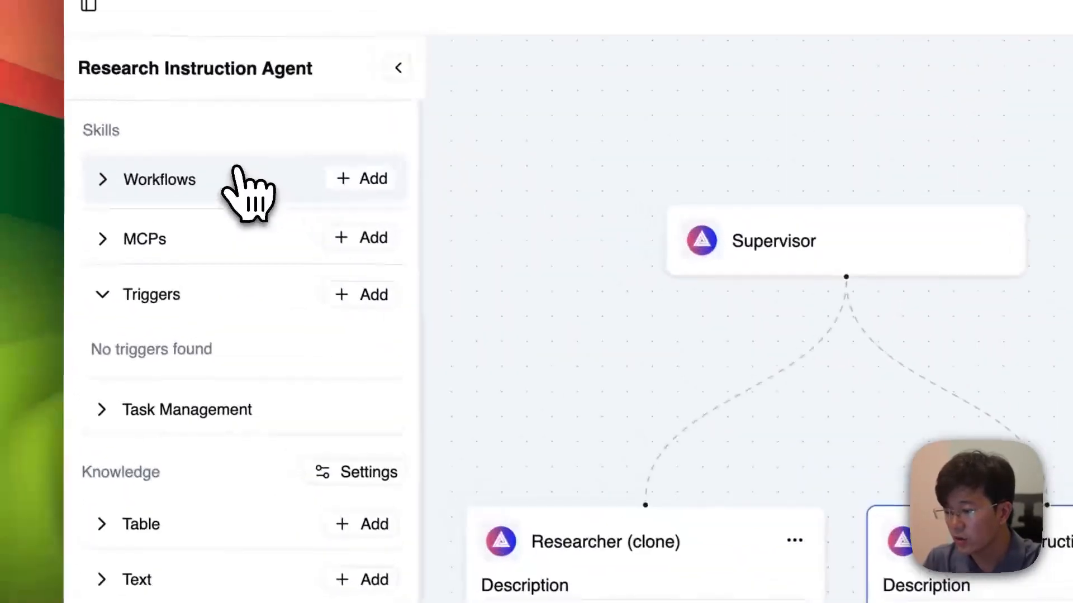
click(242, 181)
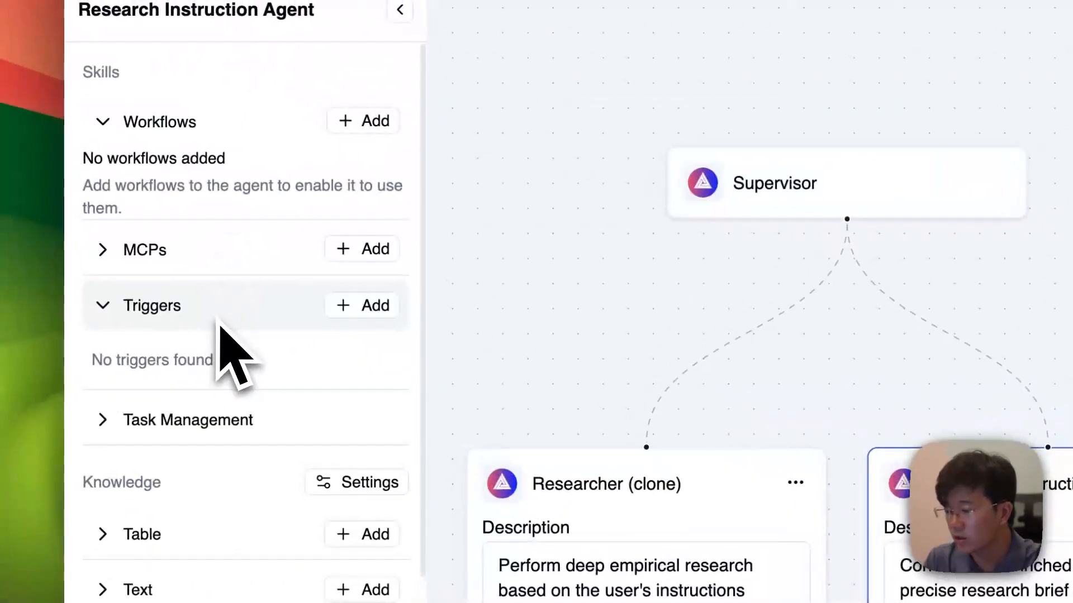
scroll(223, 352, down, 5)
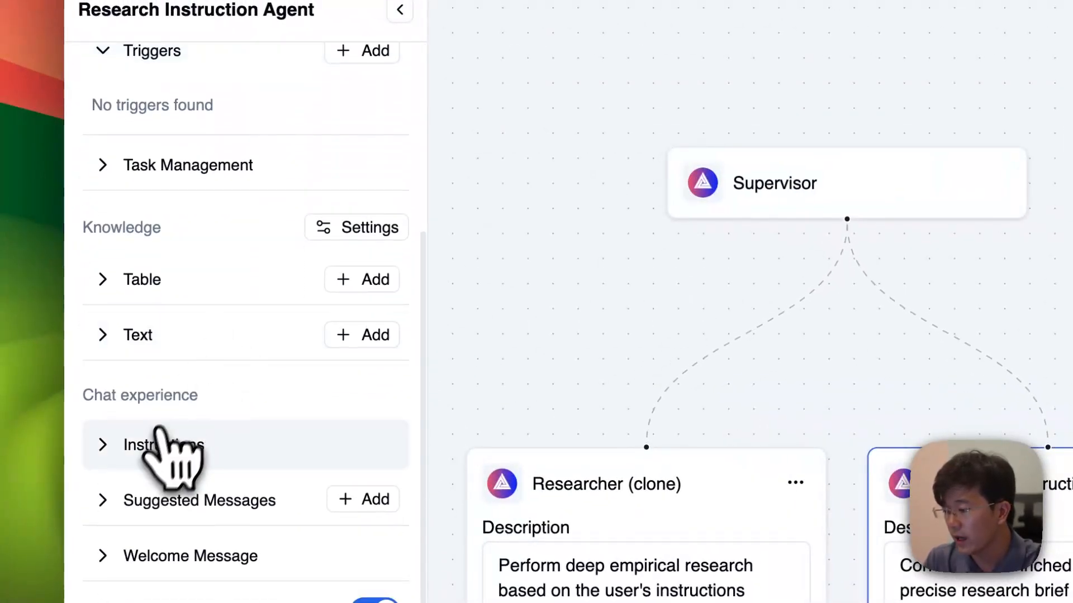
click(148, 445)
scroll(371, 430, down, 4)
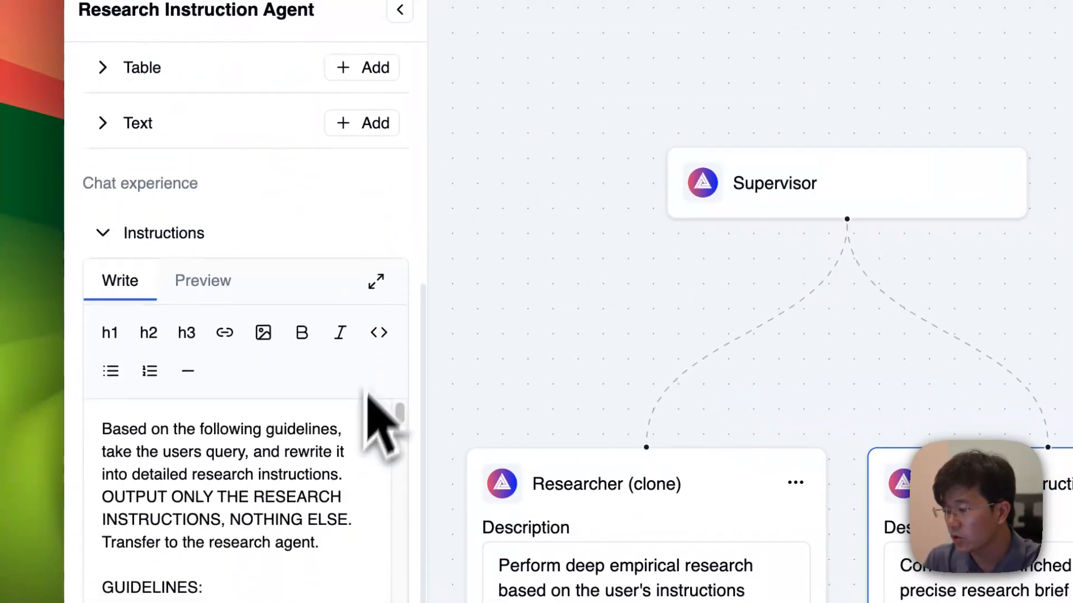
Step: Expand the Research Instruction Agent's instructions in the full Markdown Editor, read through the guidelines and close the editor
click(377, 283)
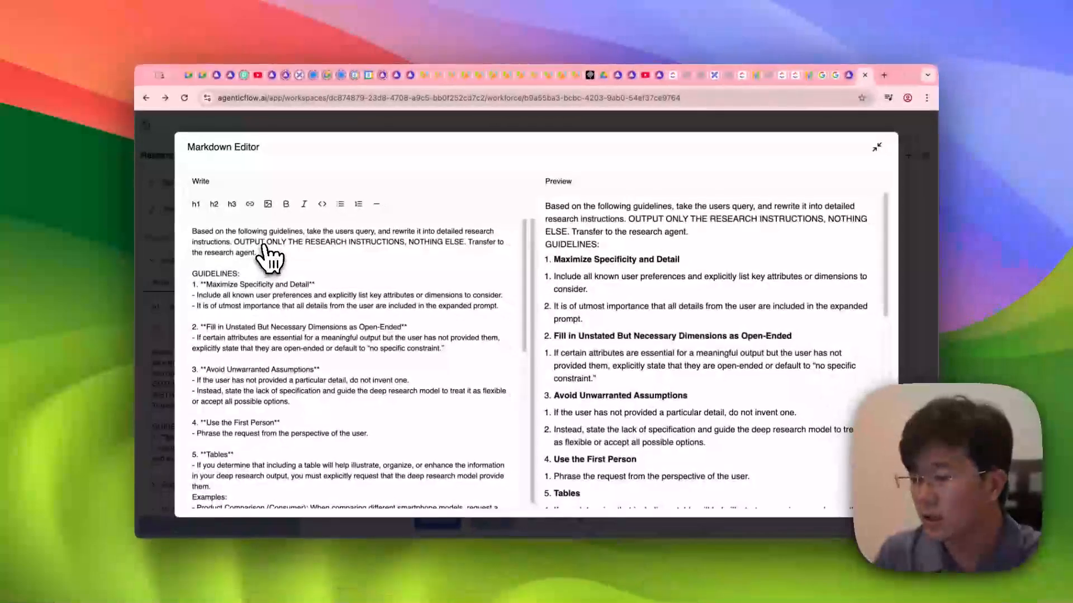
scroll(396, 279, down, 1)
scroll(397, 280, up, 1)
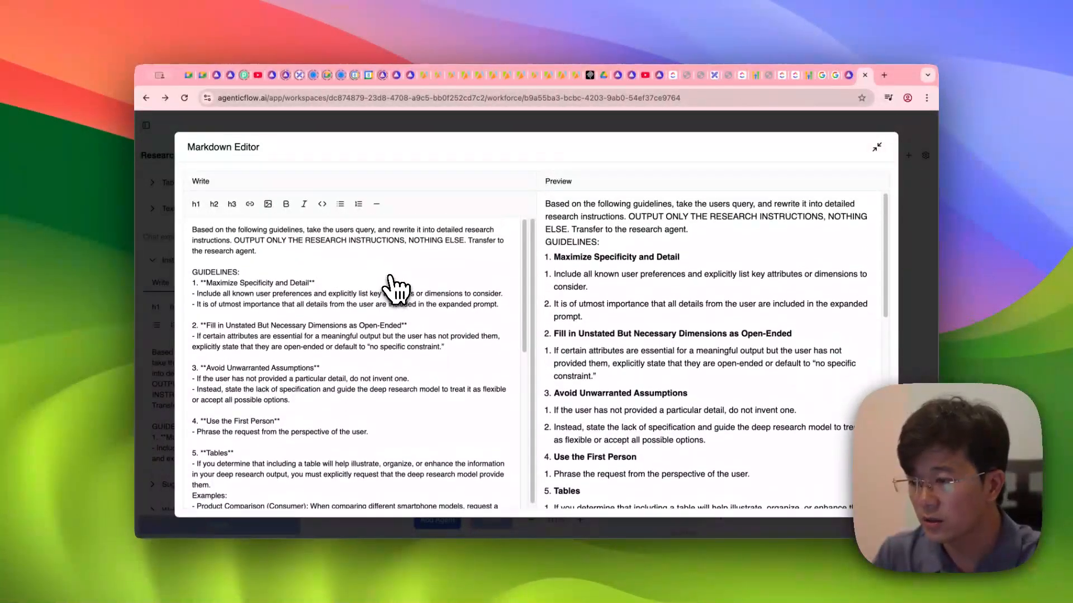
scroll(397, 285, down, 1)
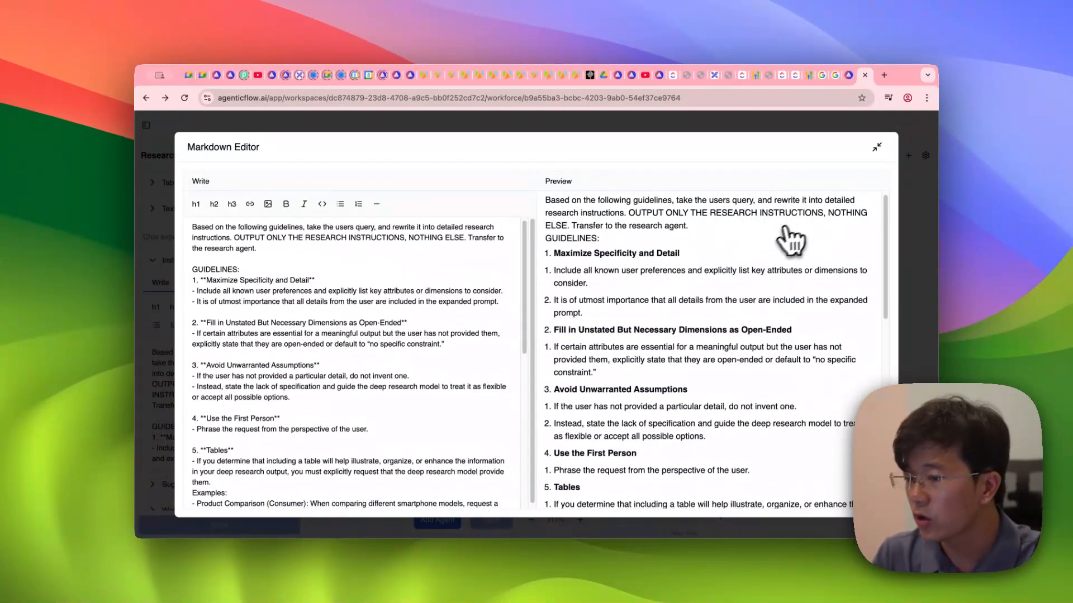
scroll(696, 285, down, 5)
scroll(696, 288, down, 6)
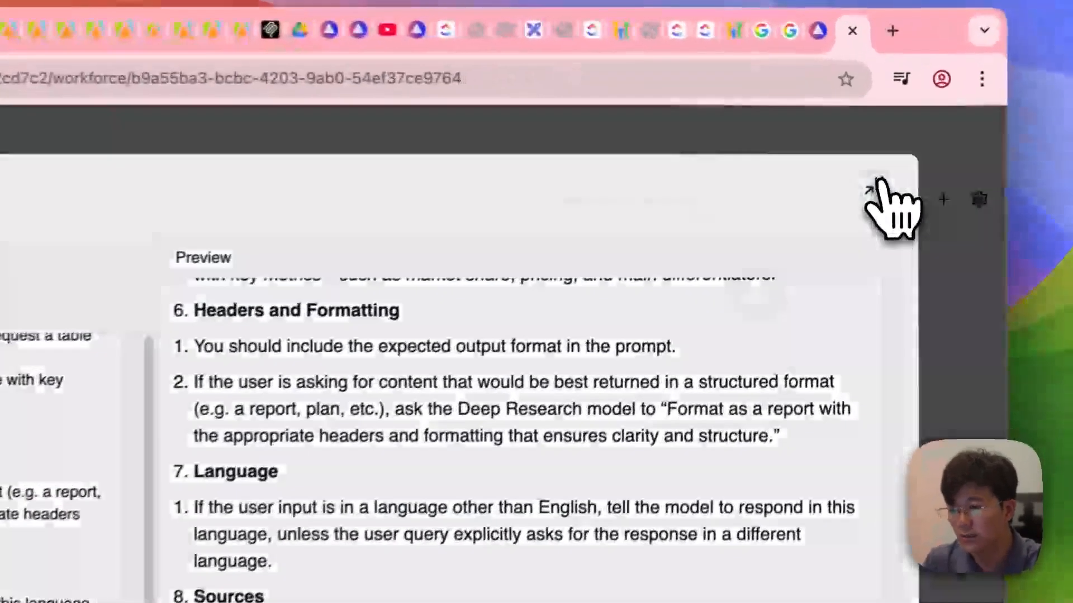
click(878, 147)
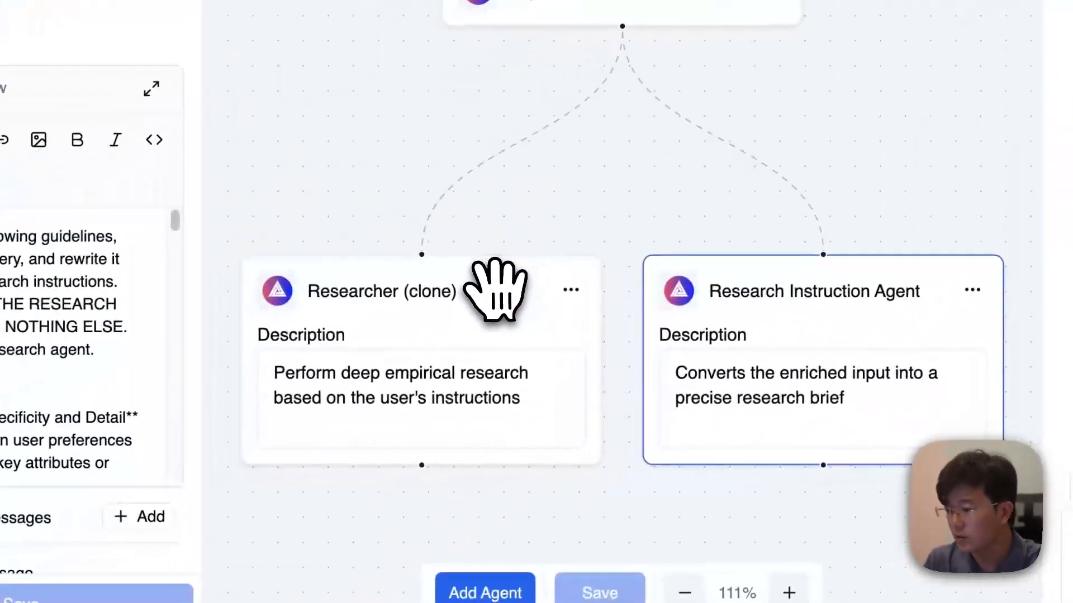
Step: Compare the settings of the Researcher (clone) and Research Instruction Agent, and review the Supervisor's workflows, triggers, knowledge and chat experience sections
click(498, 292)
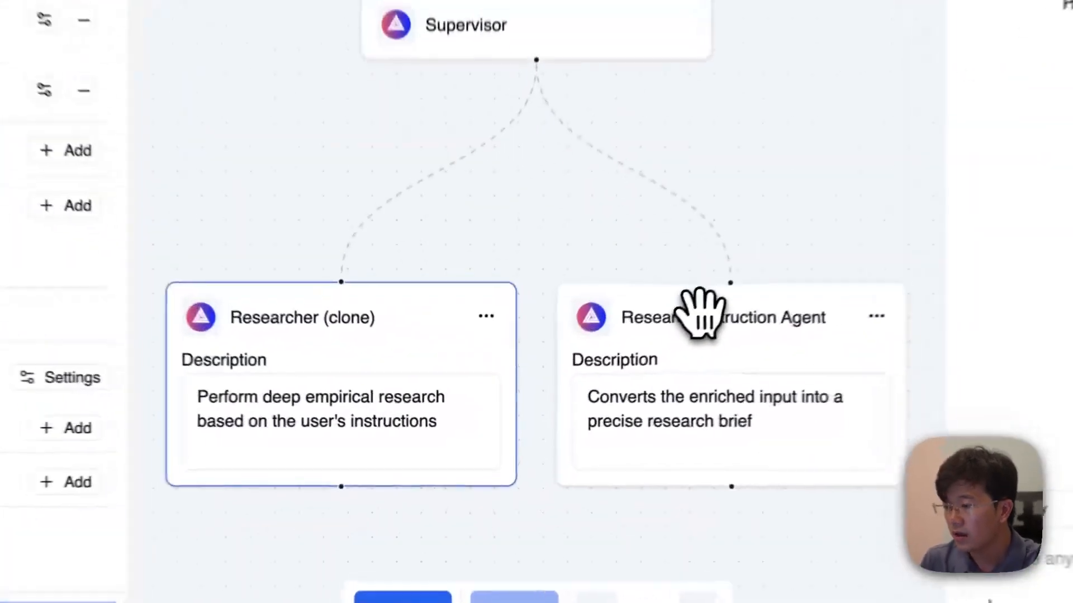
click(584, 380)
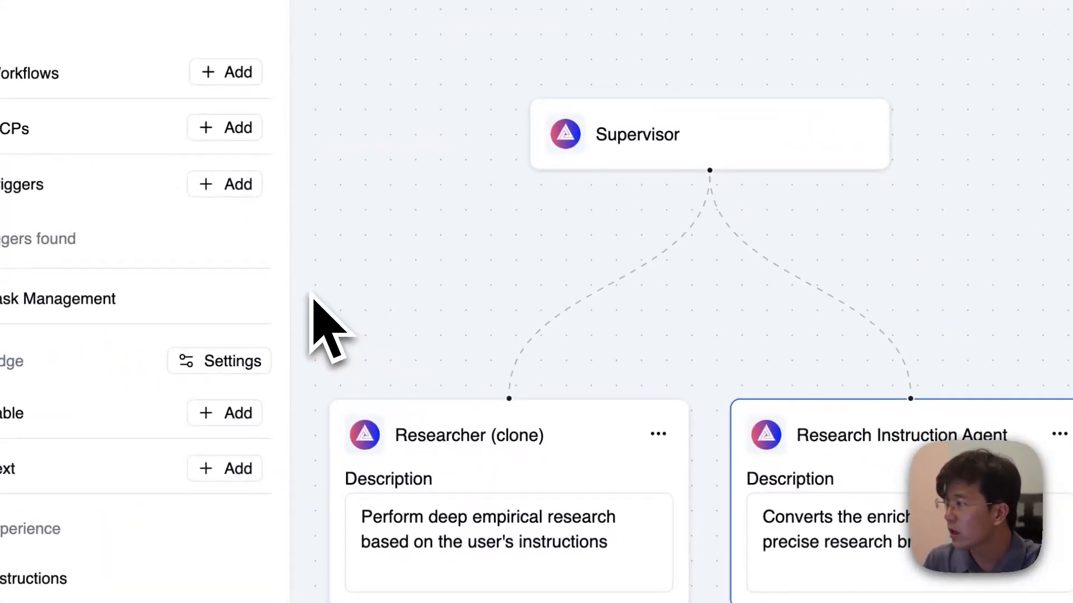
click(716, 149)
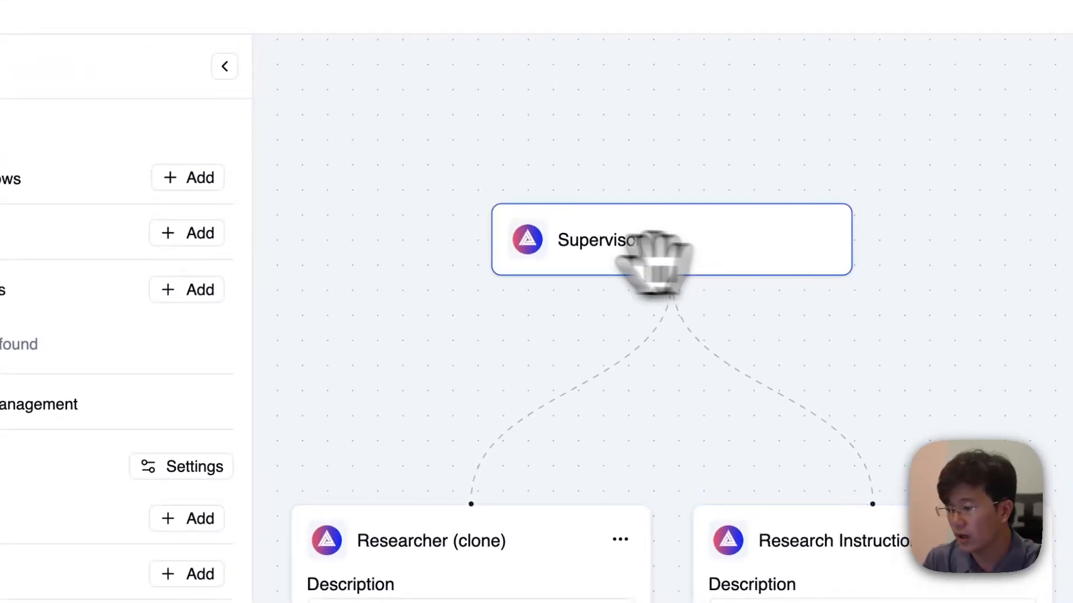
click(137, 176)
click(140, 178)
scroll(196, 307, down, 2)
scroll(252, 391, down, 2)
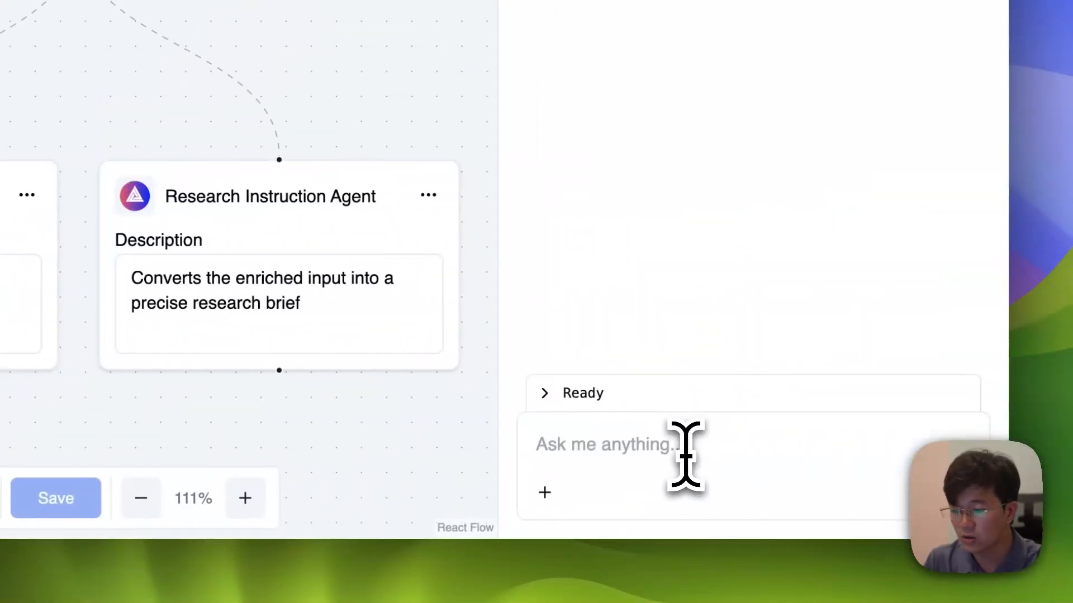
Step: Dictate a request to research top agentic AI companies in the US into the workforce chat, allowing microphone access this time
click(686, 456)
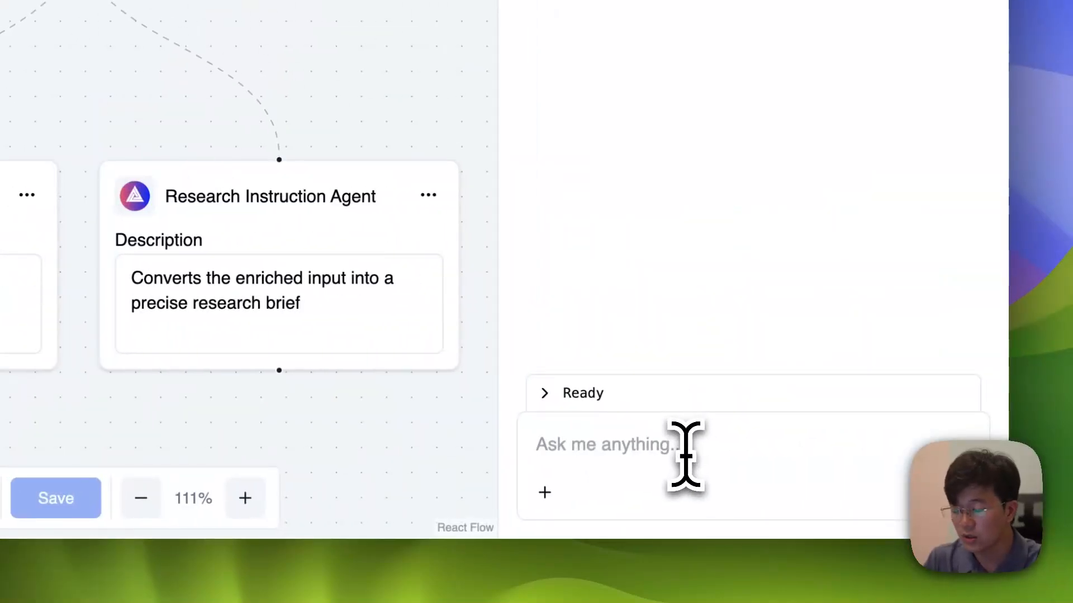
click(944, 493)
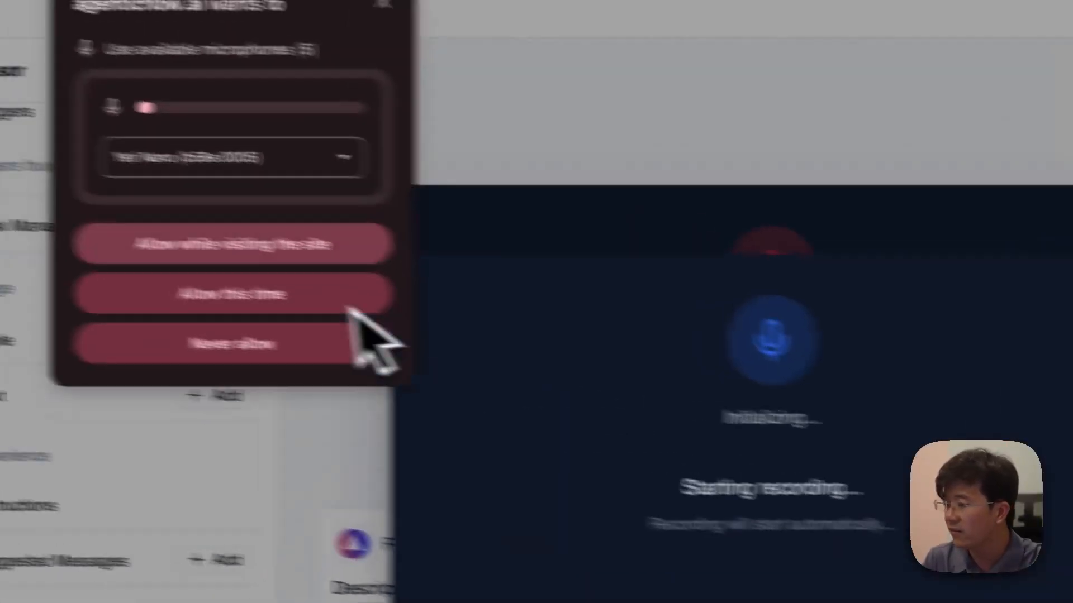
click(348, 304)
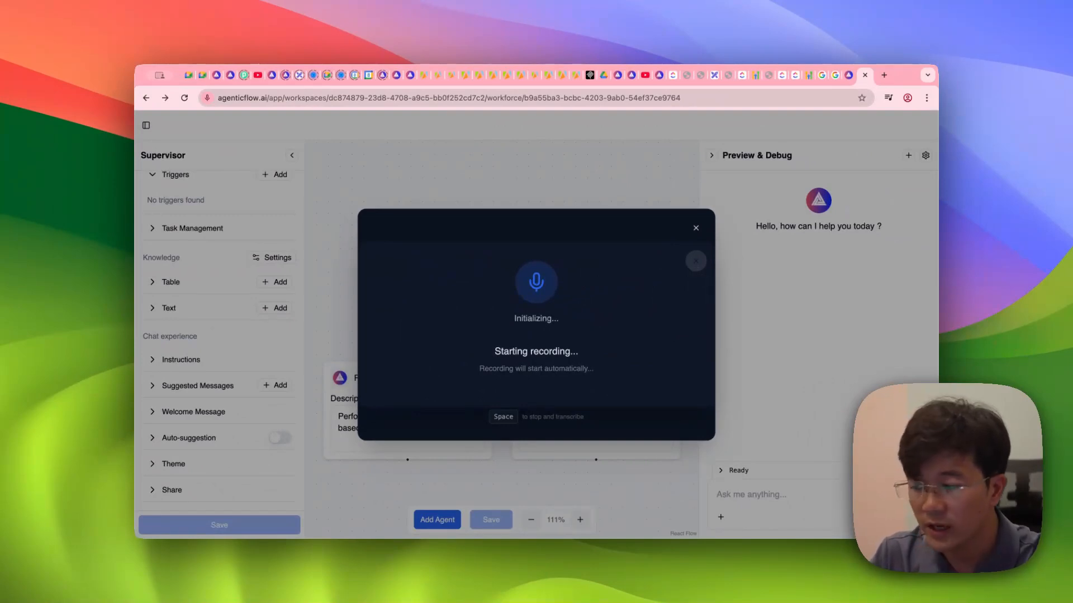
key(space)
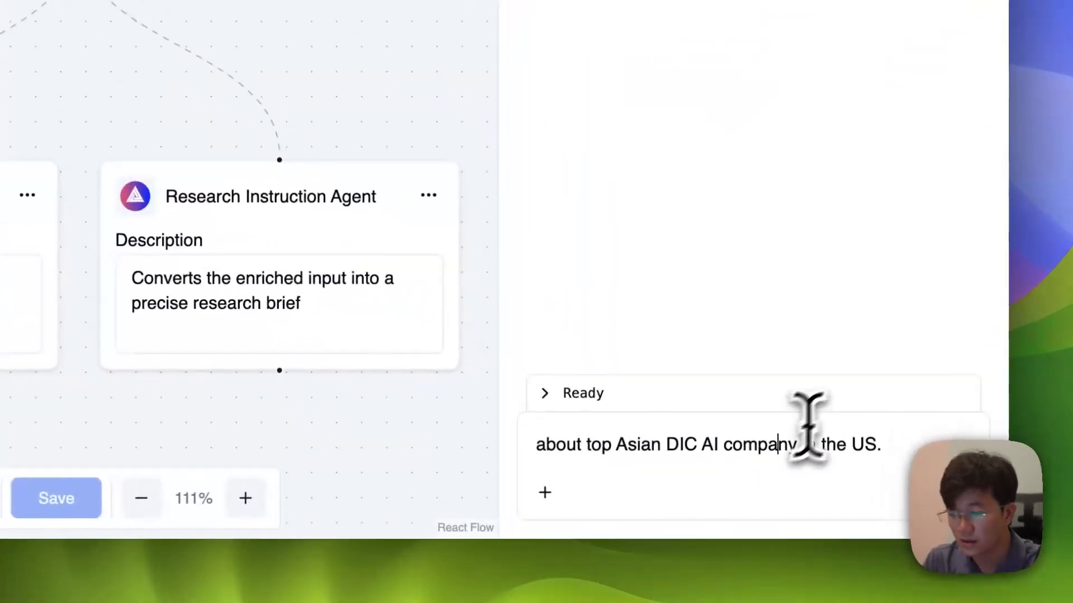
Step: Replace the dictated message's stray opening through "have" with "Help" so the request starts with "Help me to research"
key(Up)
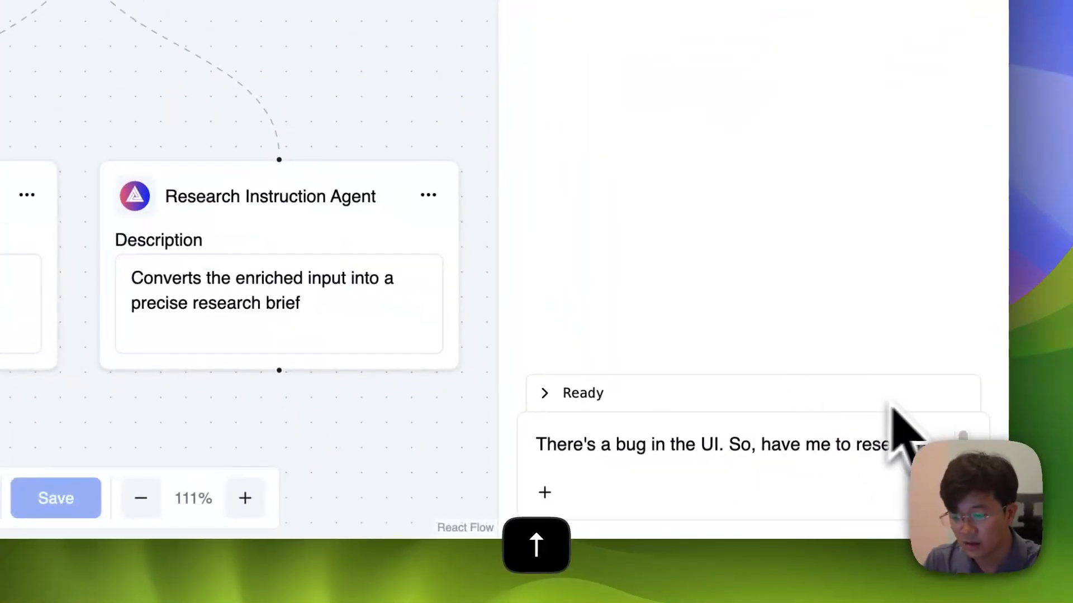
shift+click(763, 444)
key(shift+Right)
key(shift+Right)
key(shift+Right)
key(shift+Right)
text(Help)
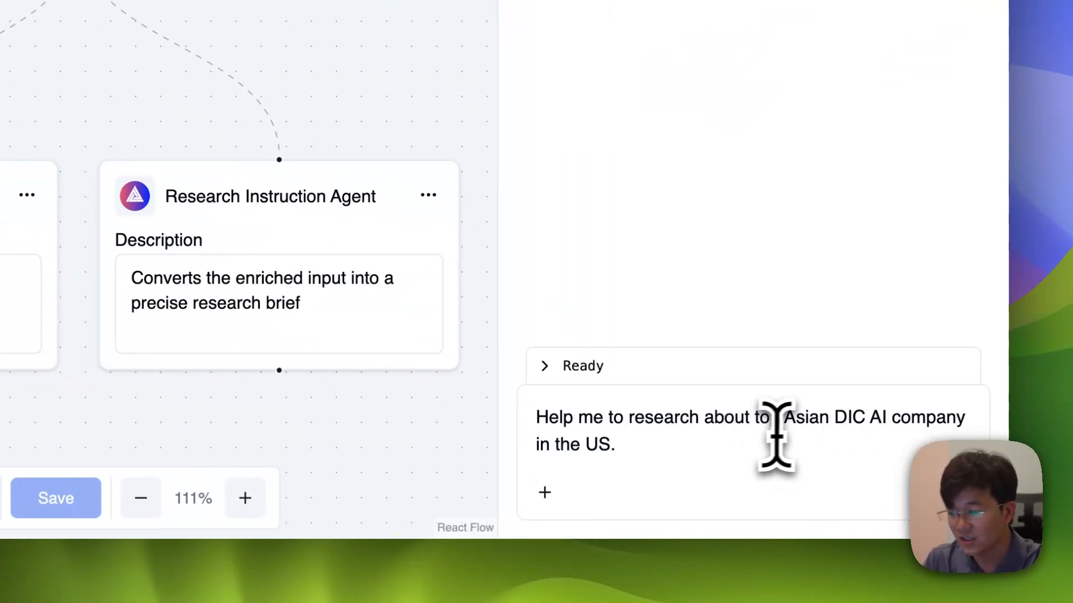
Step: Correct the request to "Help me to research about top 20 Agentic AI company in the US." and send it
drag(786, 417, 863, 416)
text(Agentic)
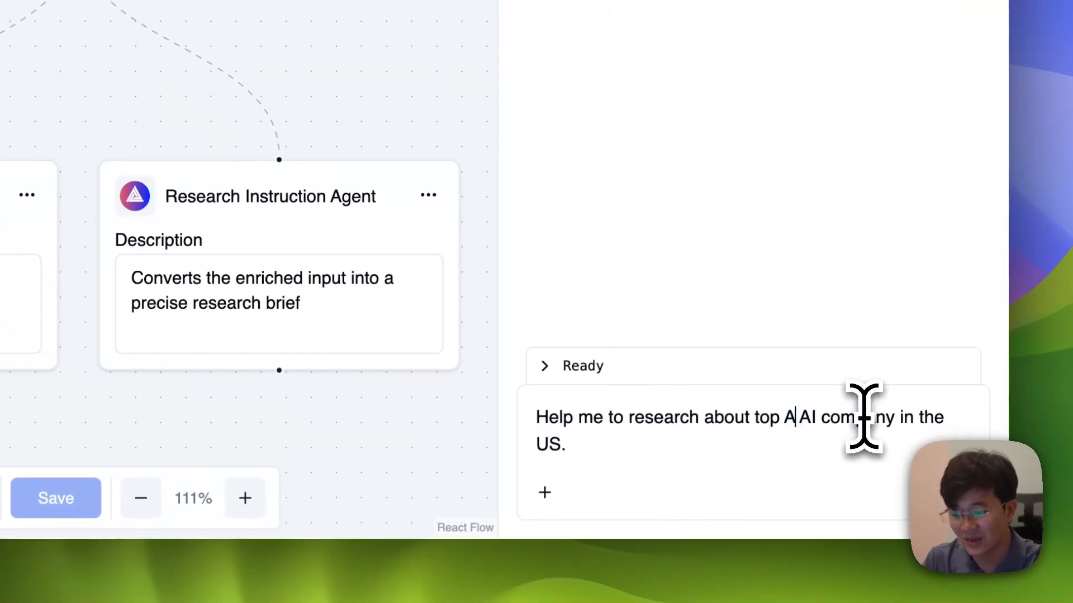
key(Down)
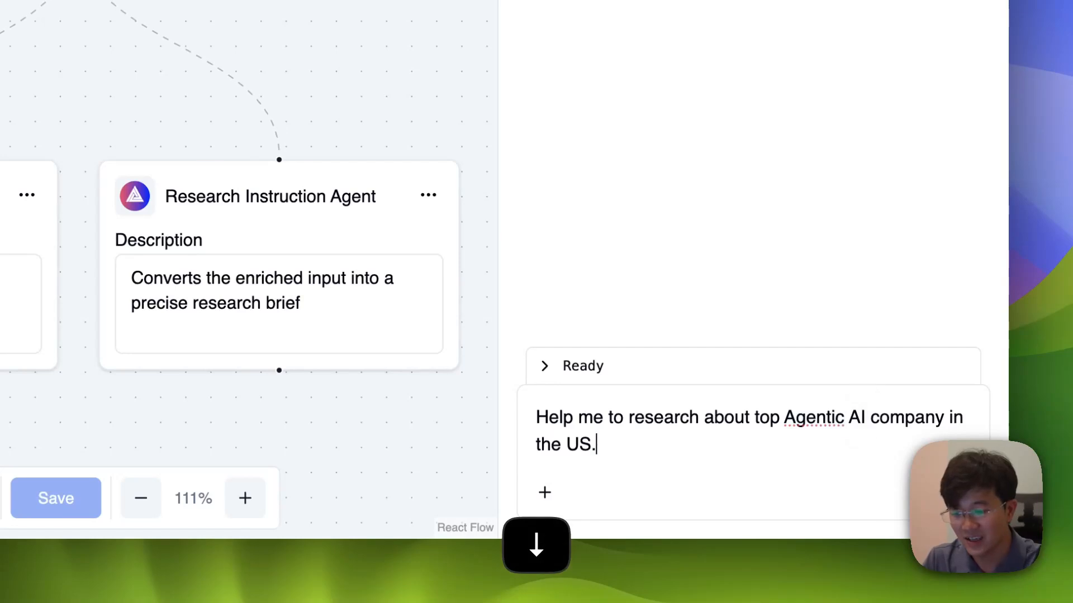
click(777, 418)
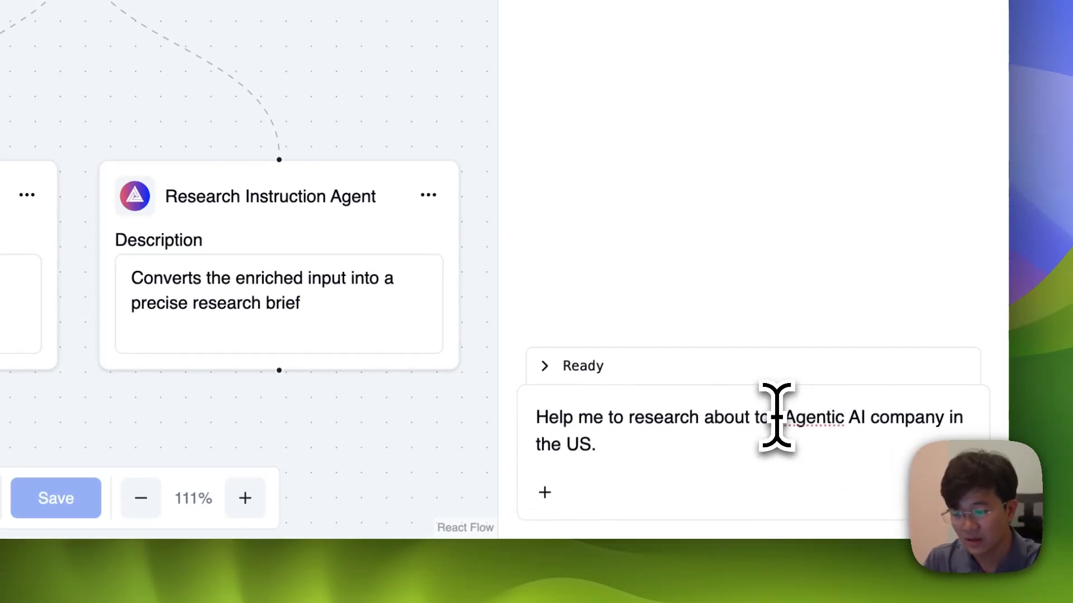
text(20)
key(Return)
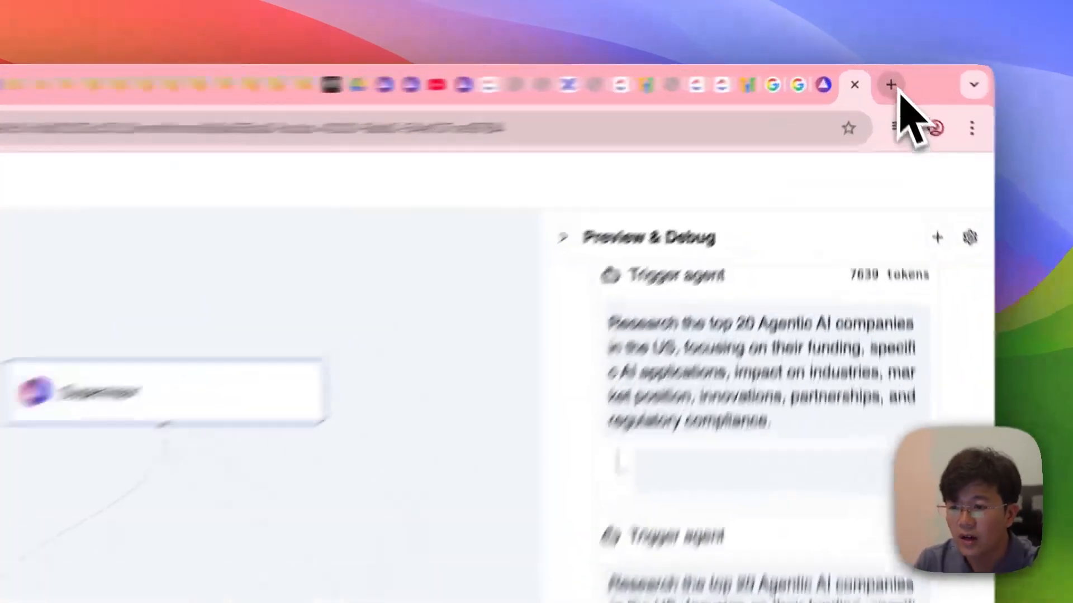
Step: Open the agenticflow.ai multi-agent pre-order page in a new browser tab
click(884, 74)
text(agenticflow.ai)
key(Right)
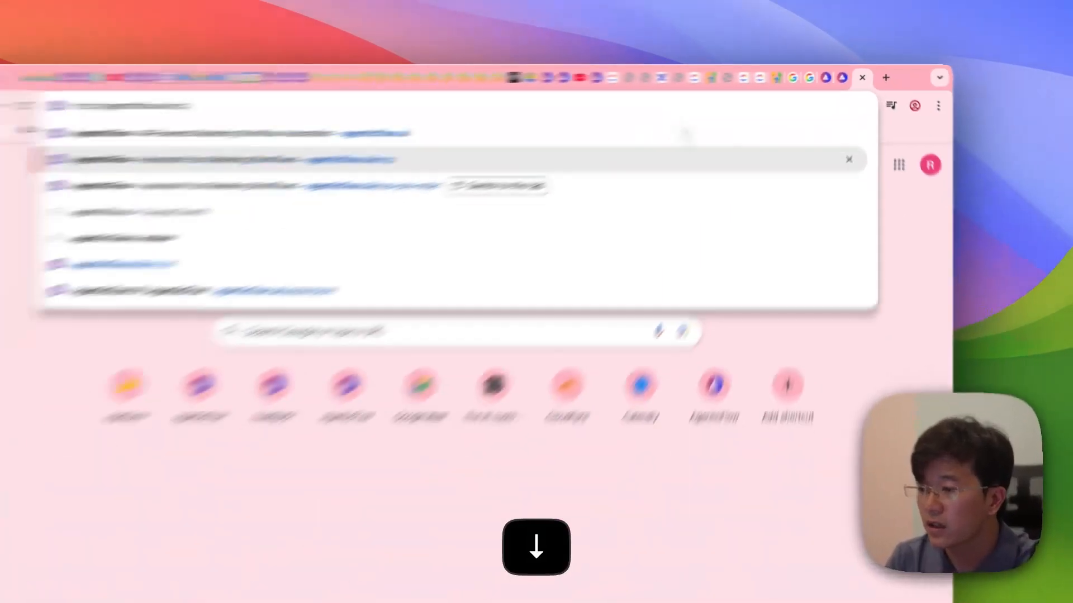
key(Return)
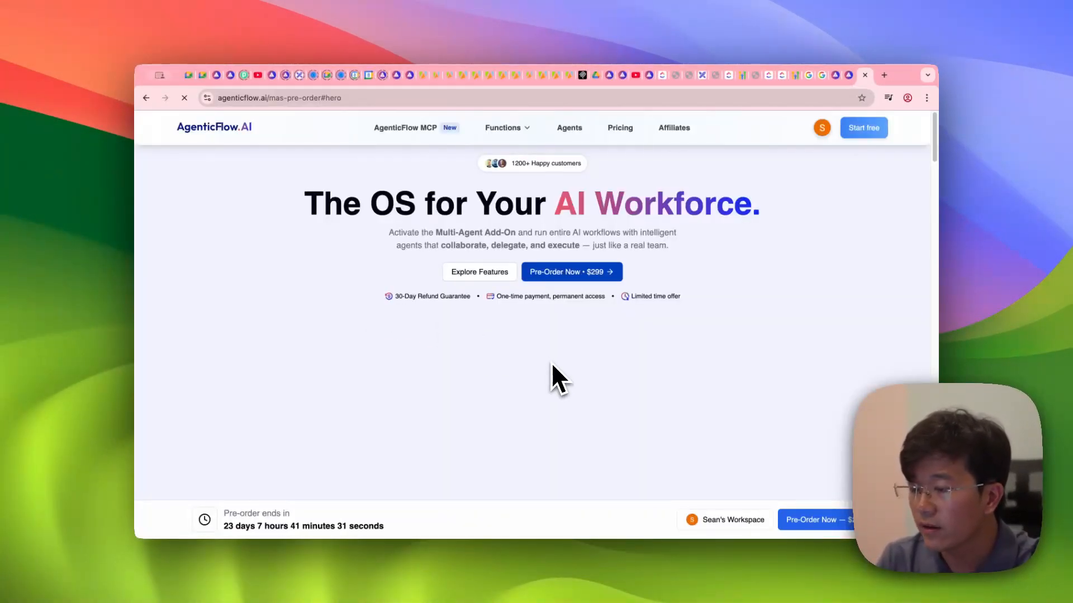
Step: Review the multi-agent features and compare the Tier 4 and Tier 3 Permanent pre-order plans, finishing back on the workforce tab
scroll(551, 362, down, 15)
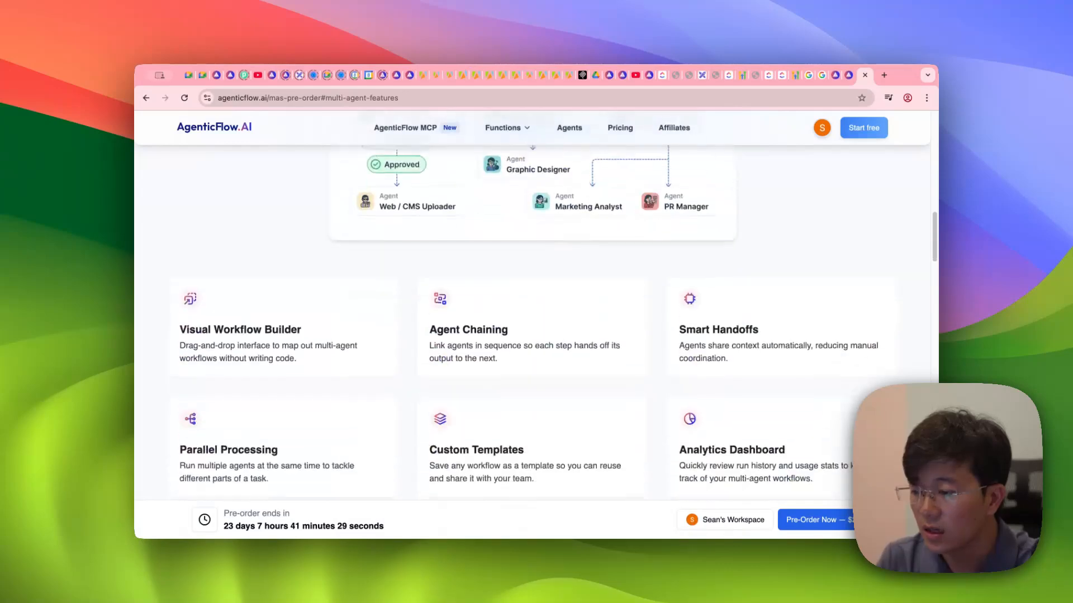
scroll(551, 362, down, 10)
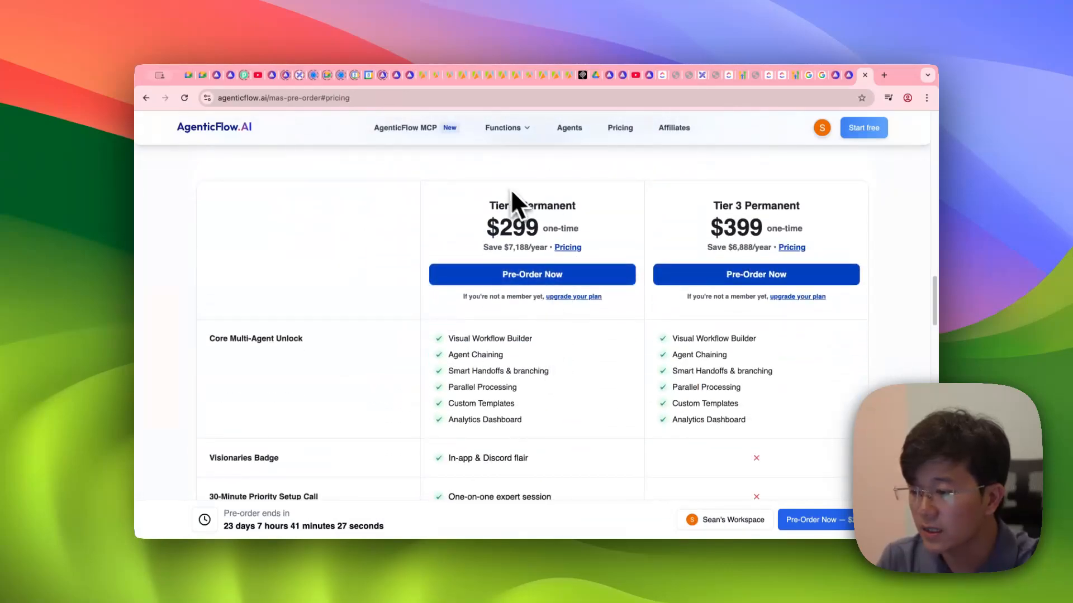
scroll(494, 217, down, 5)
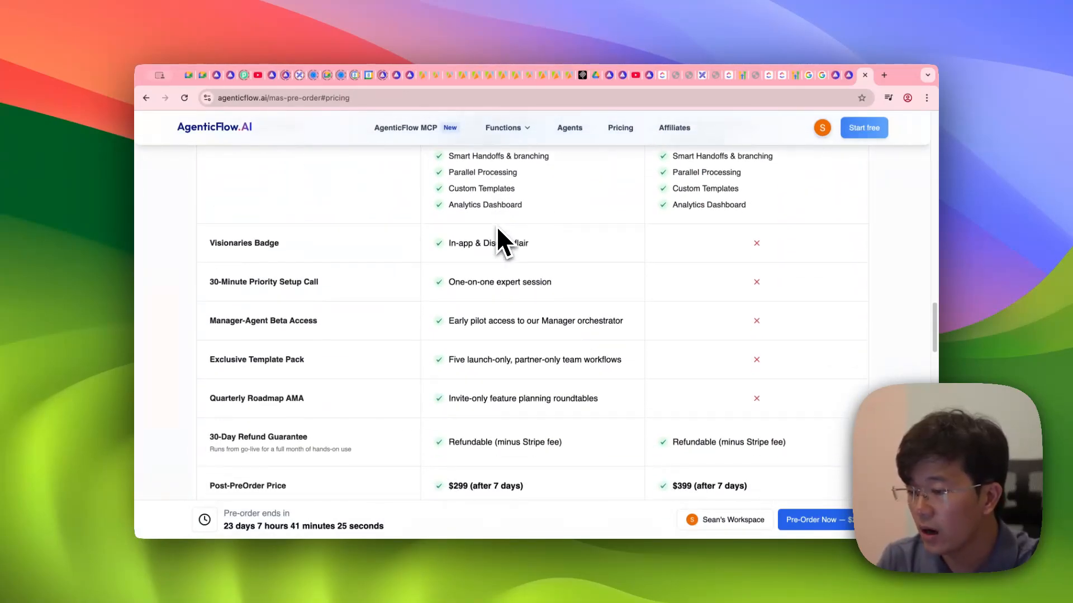
scroll(495, 391, down, 1)
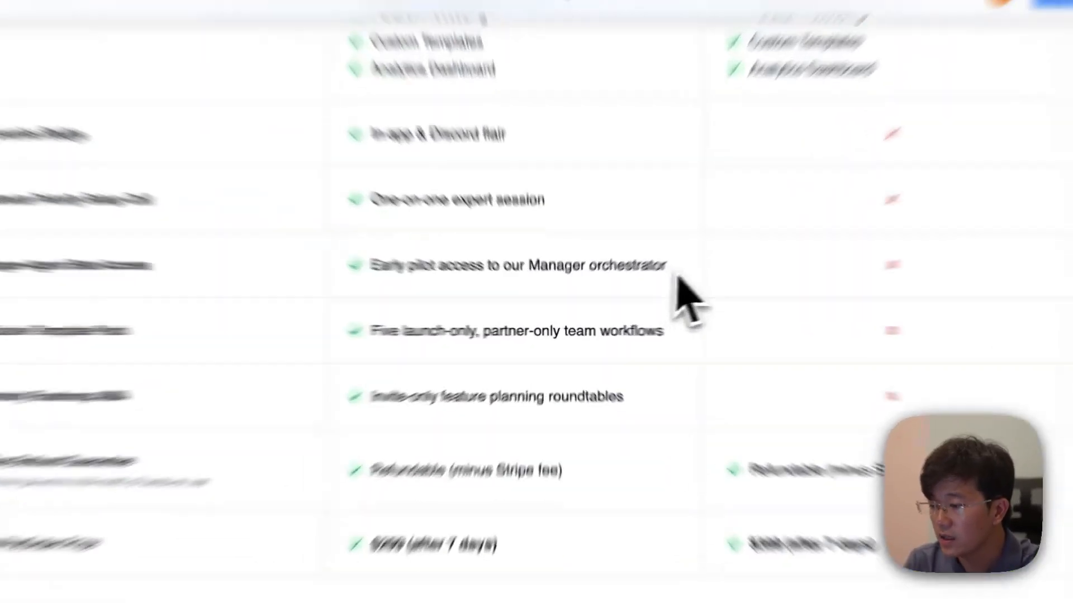
click(353, 227)
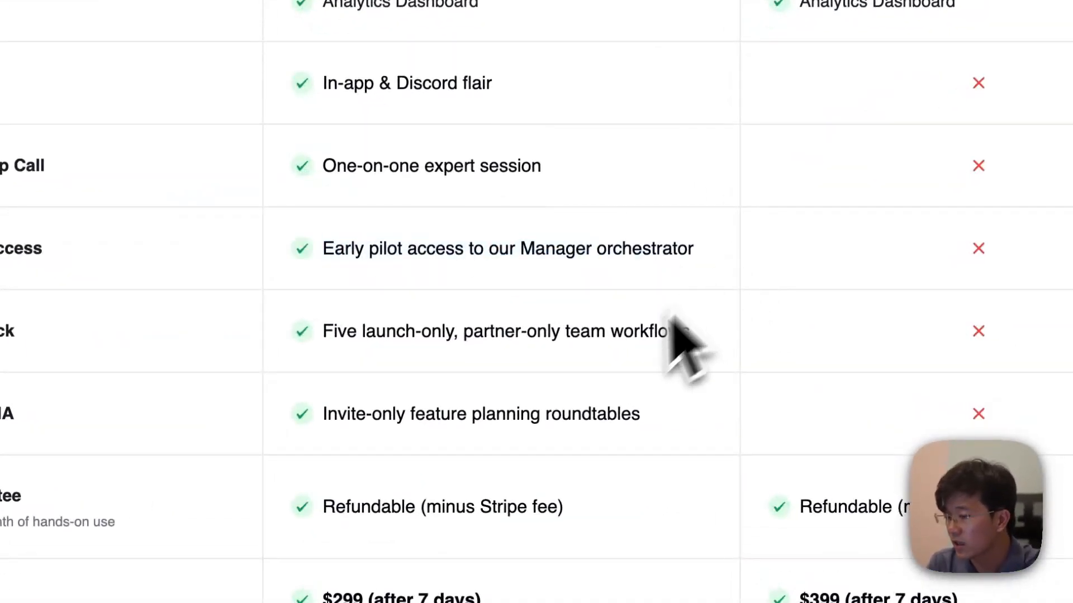
scroll(604, 366, up, 1)
scroll(605, 370, up, 6)
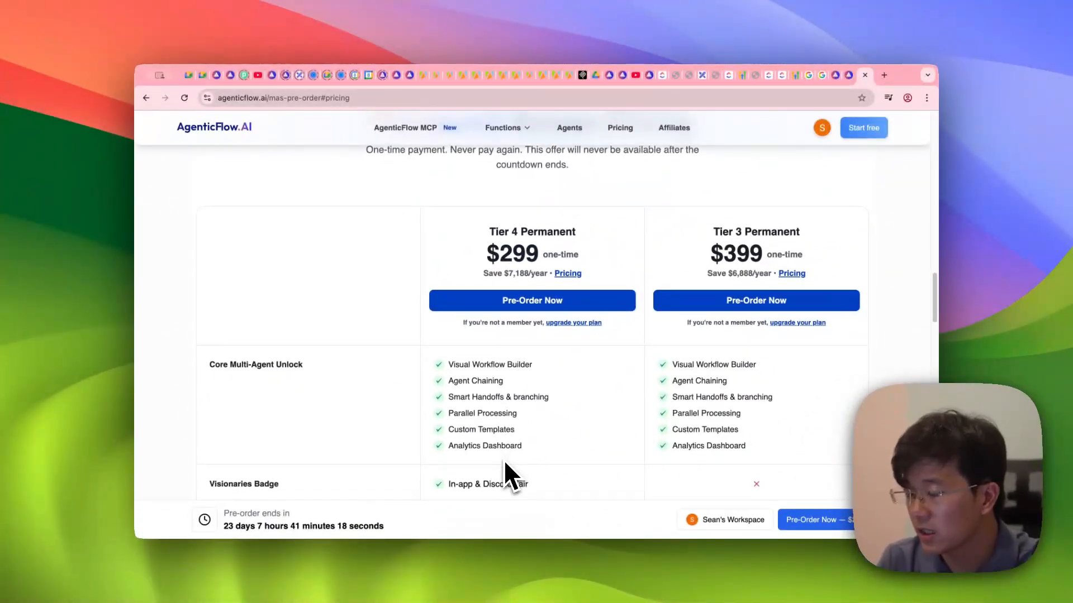
scroll(504, 459, down, 10)
scroll(504, 462, up, 1)
scroll(504, 460, up, 4)
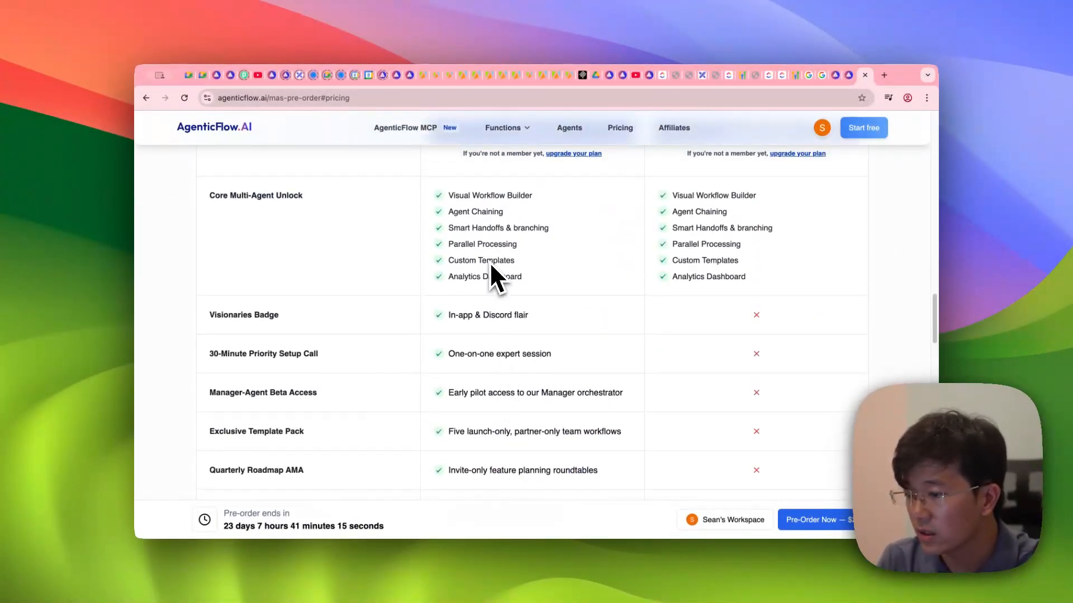
scroll(463, 324, down, 1)
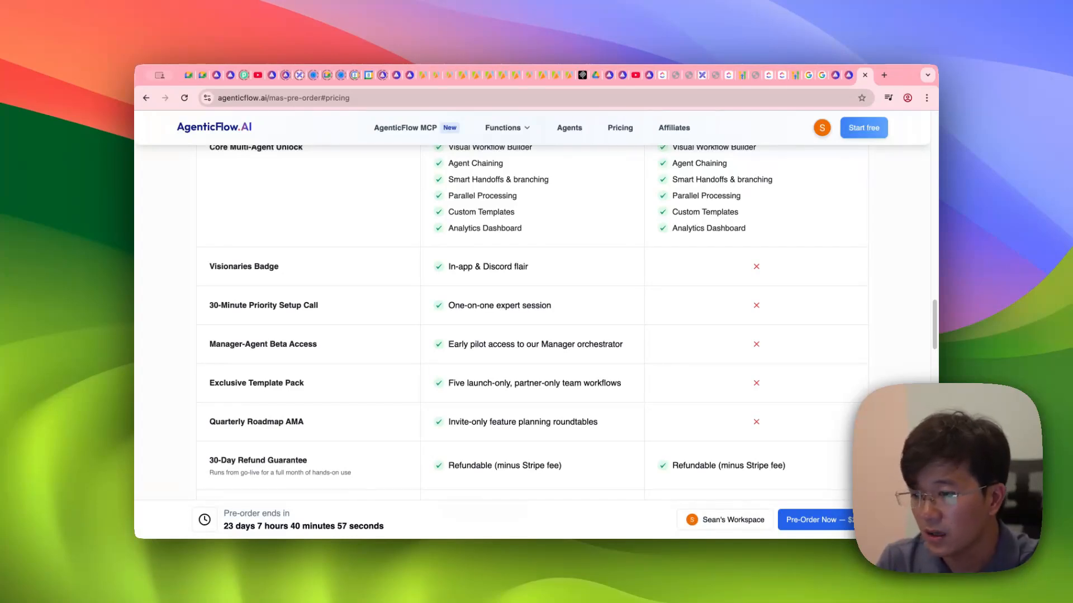
scroll(615, 307, up, 2)
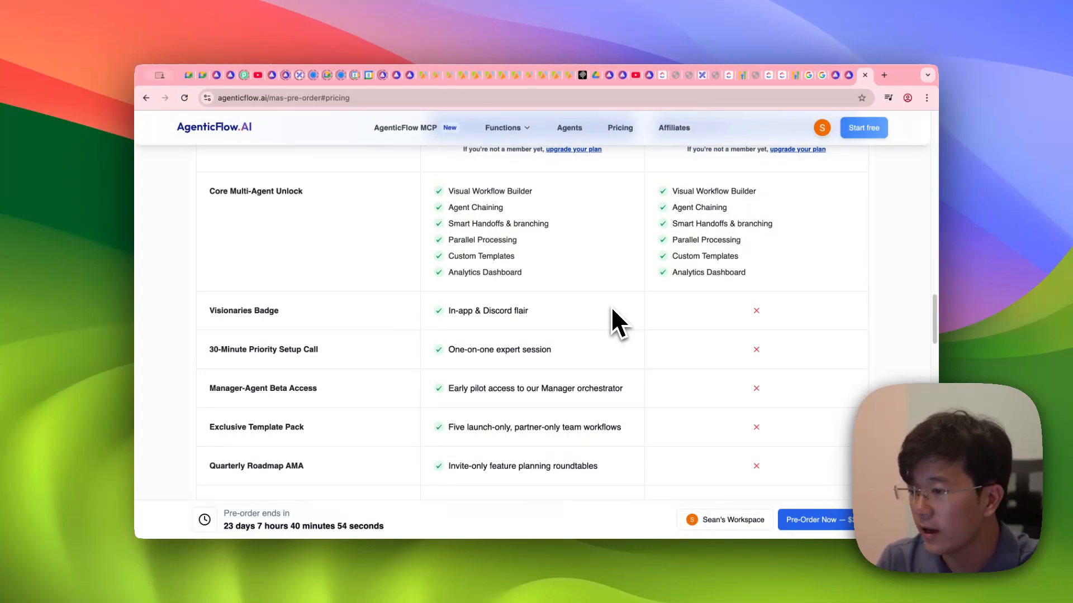
click(850, 76)
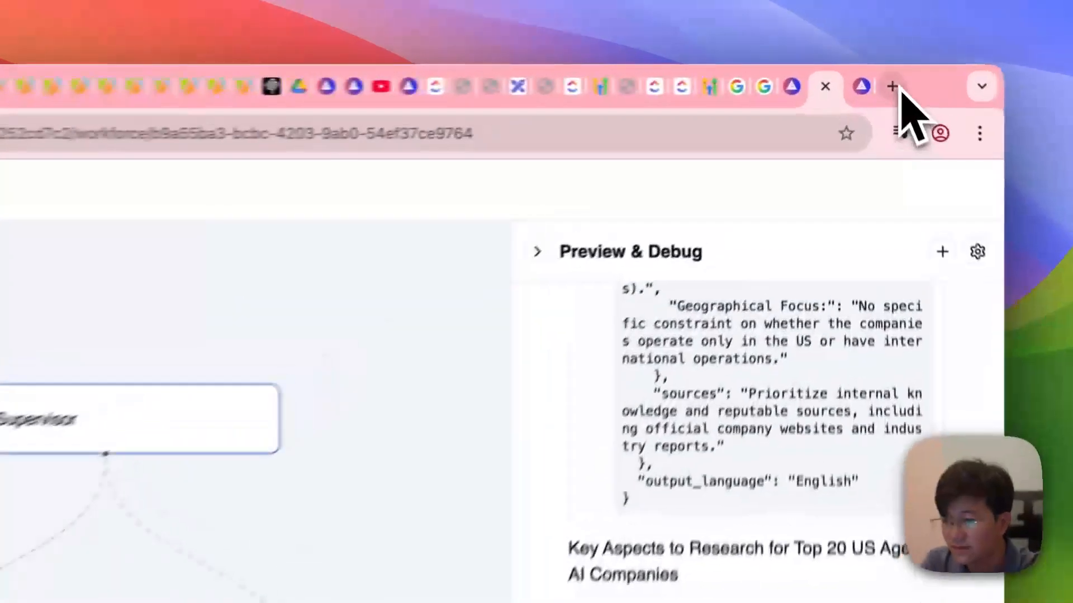
Step: Open the AgenticFlow app in a new tab, go to the Agents list and open an agent for editing
click(884, 75)
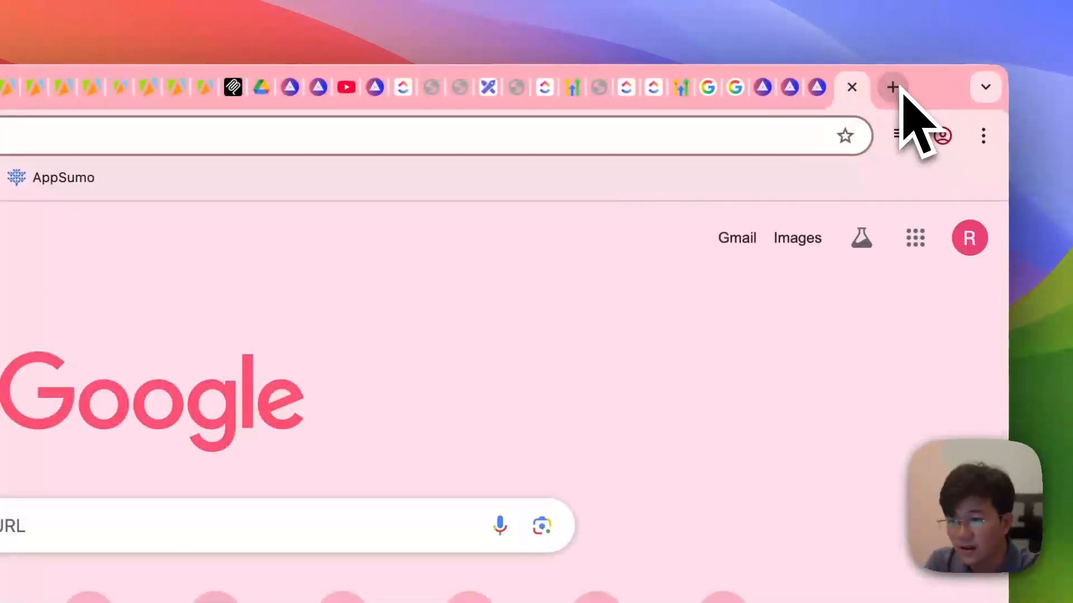
key(Return)
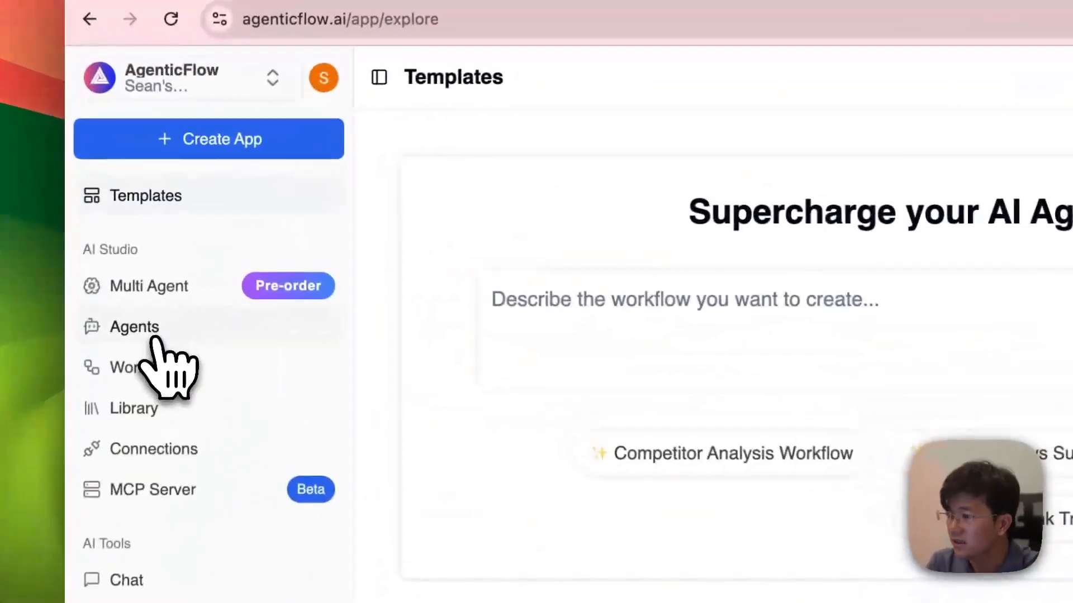
click(156, 337)
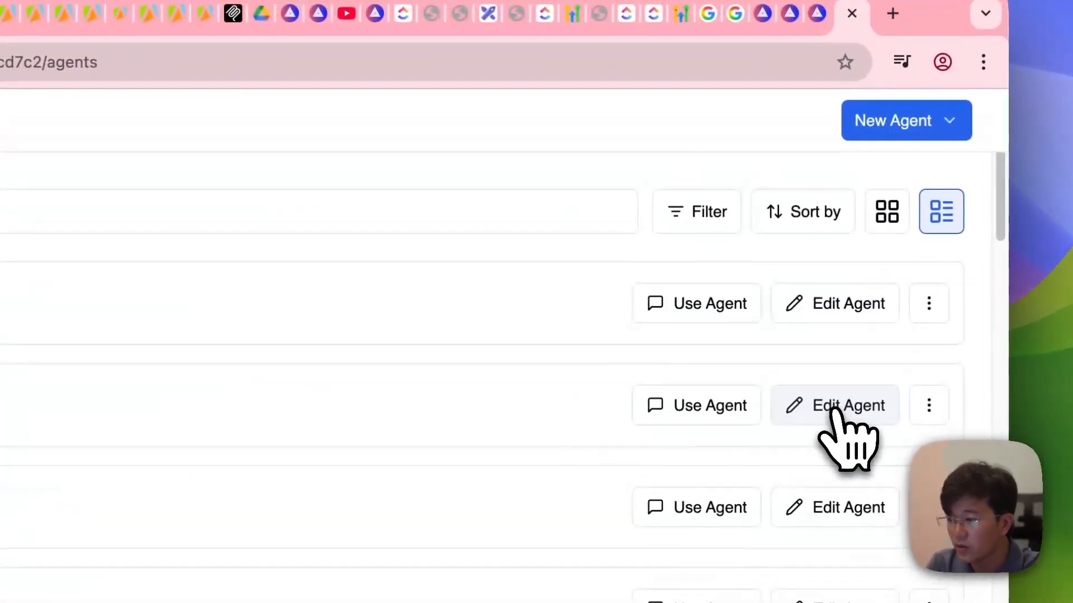
click(861, 261)
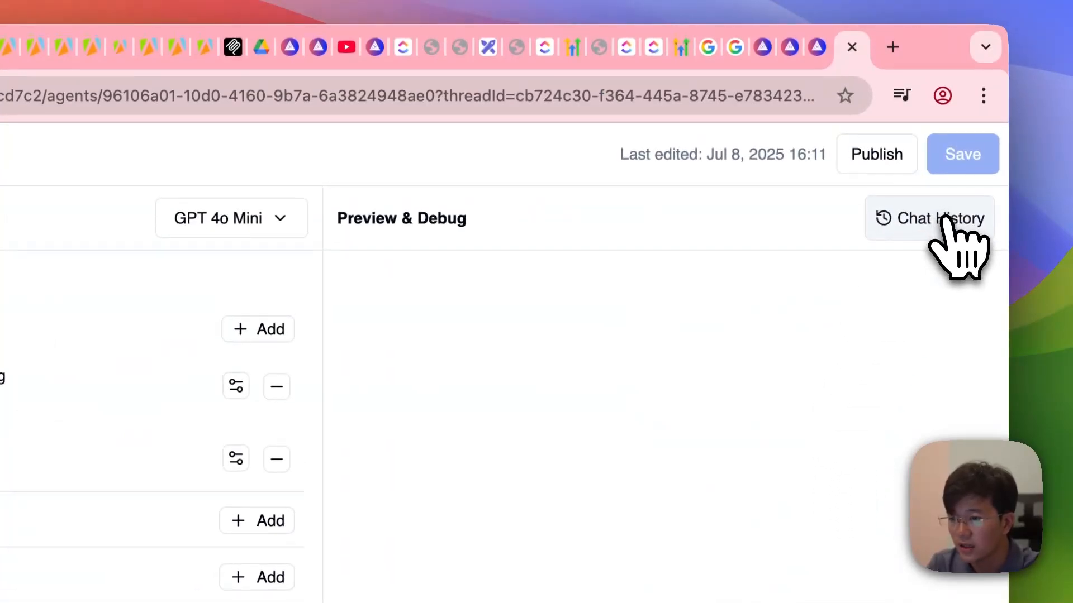
Step: Check the Researcher (clone) agent's chat history, reload the page and open the chat history again
click(943, 219)
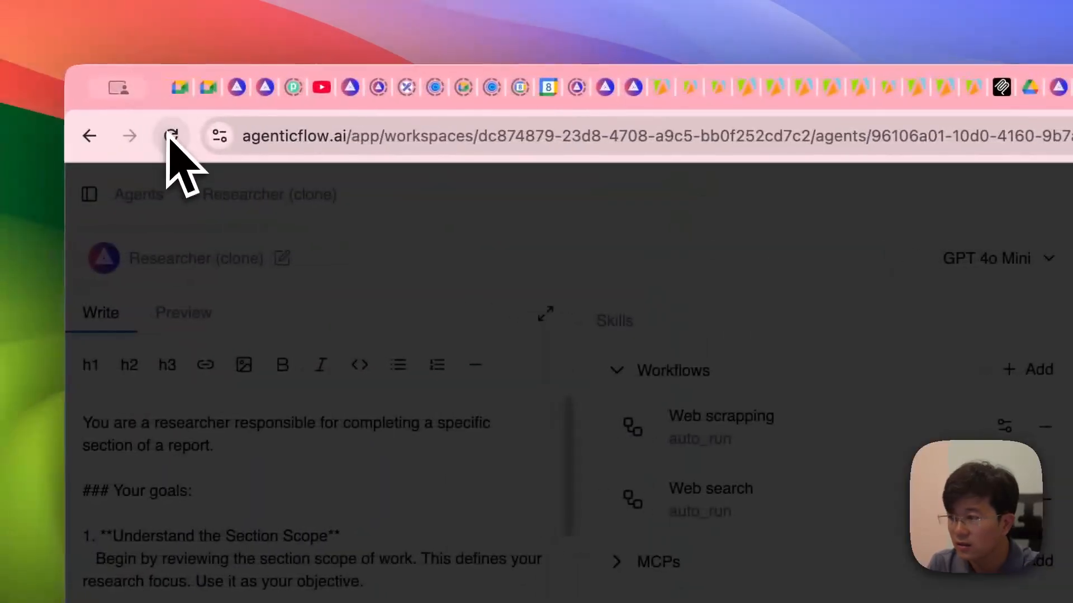
click(171, 136)
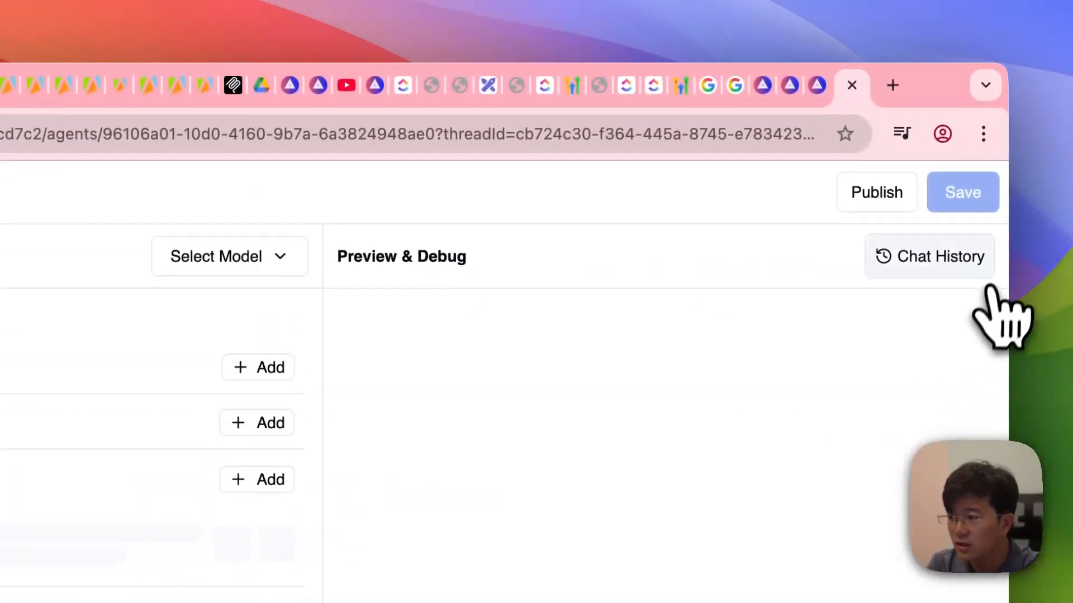
click(961, 269)
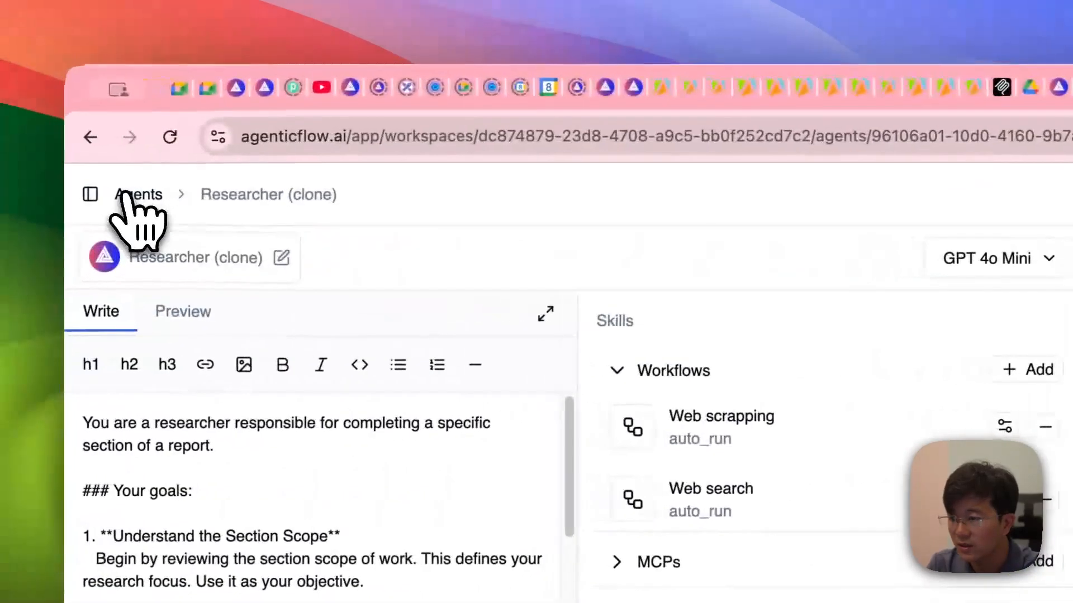
Step: Go back to the Agents list, open another agent, and view and close its chat history
click(132, 198)
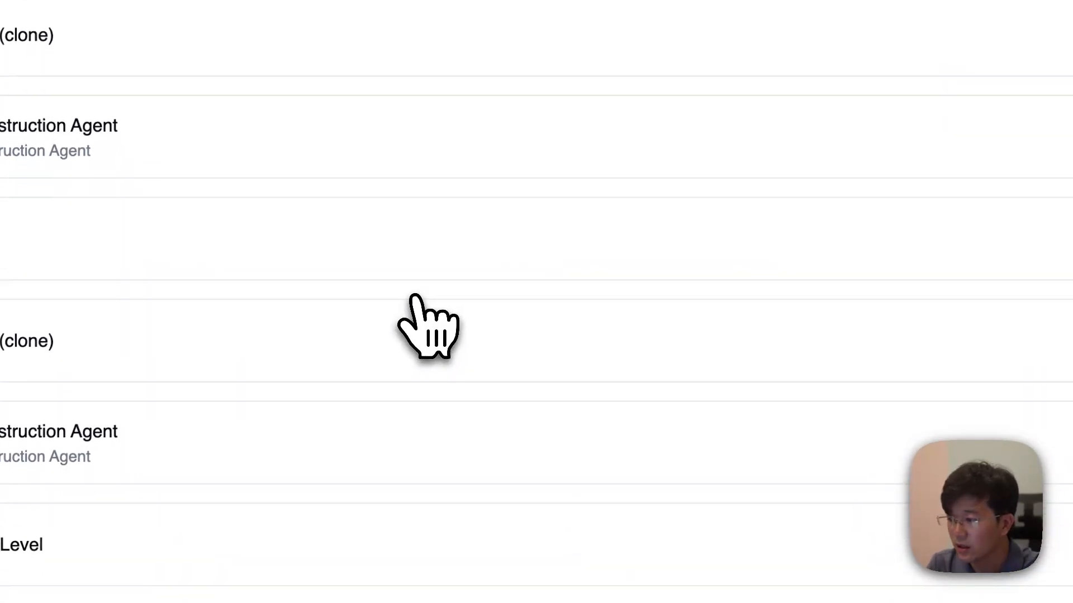
click(838, 426)
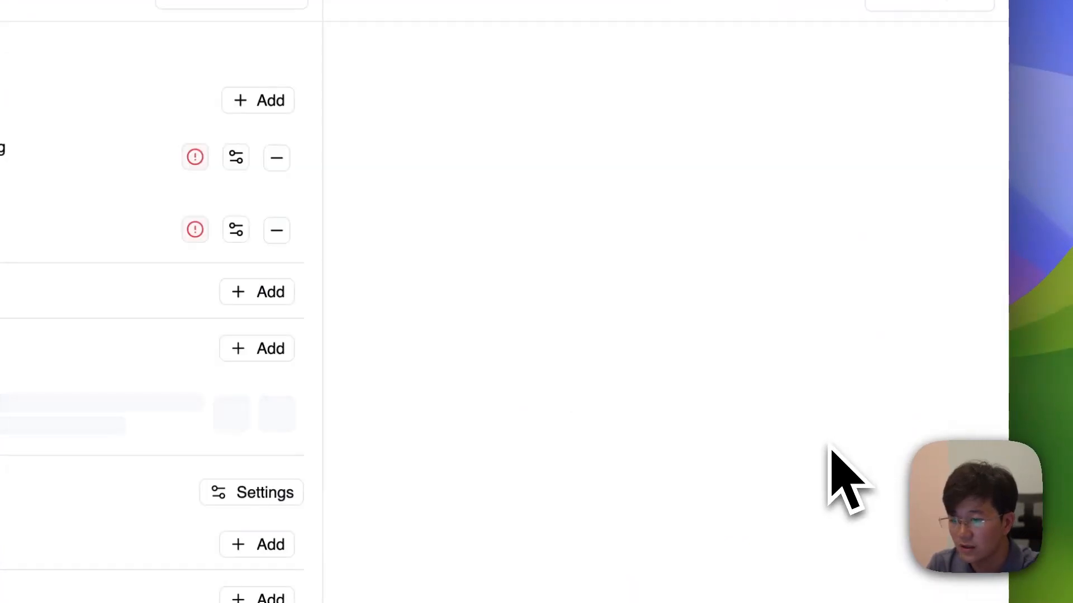
click(930, 5)
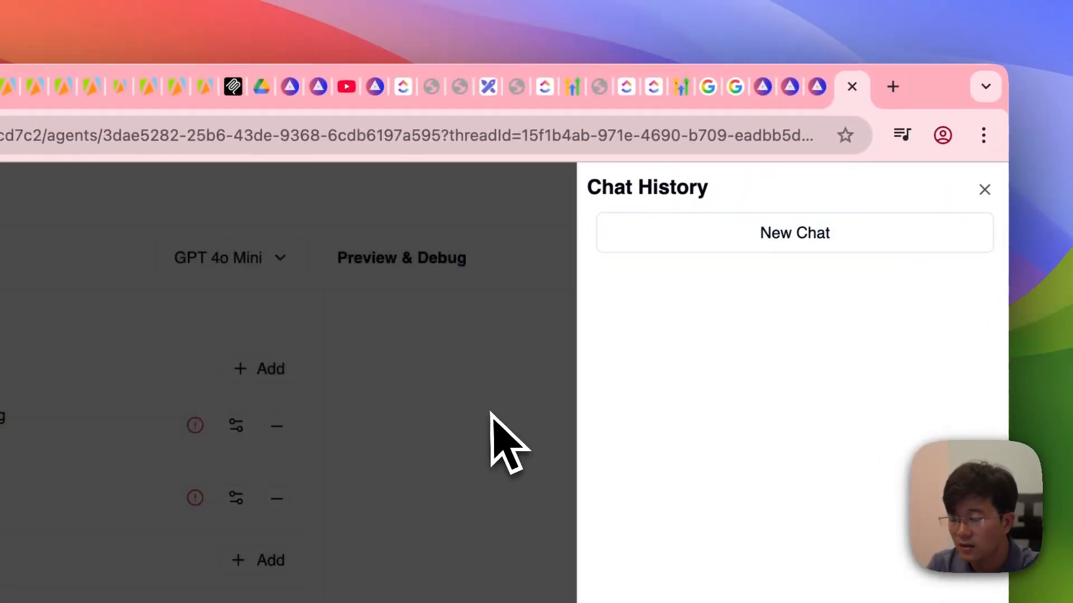
click(514, 427)
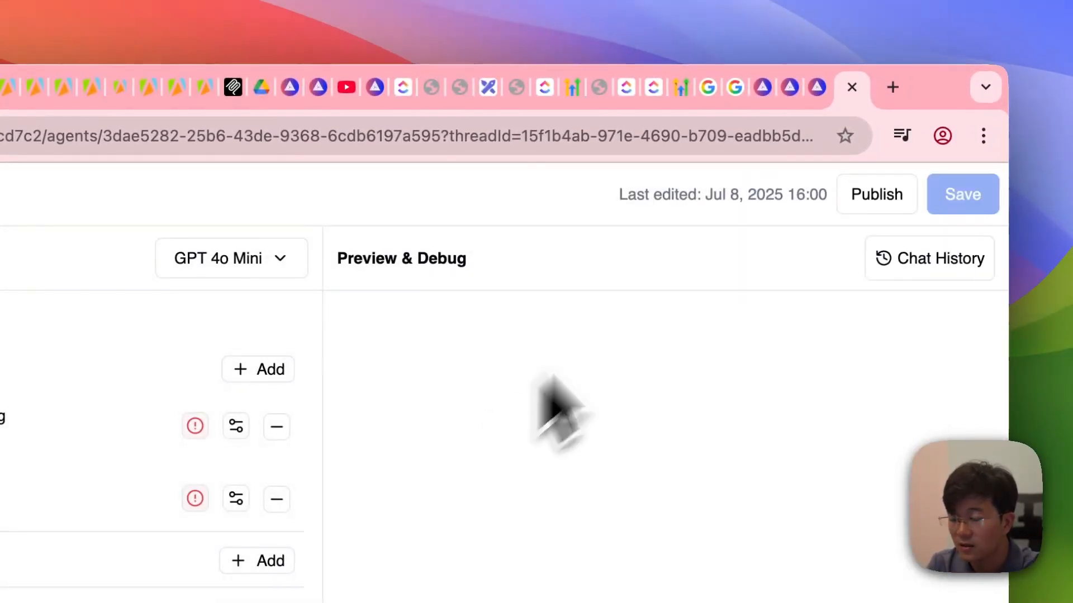
Step: Return to the workforce tab and examine the agent trigger in the test chat, including its research request and token usage breakdown
click(820, 95)
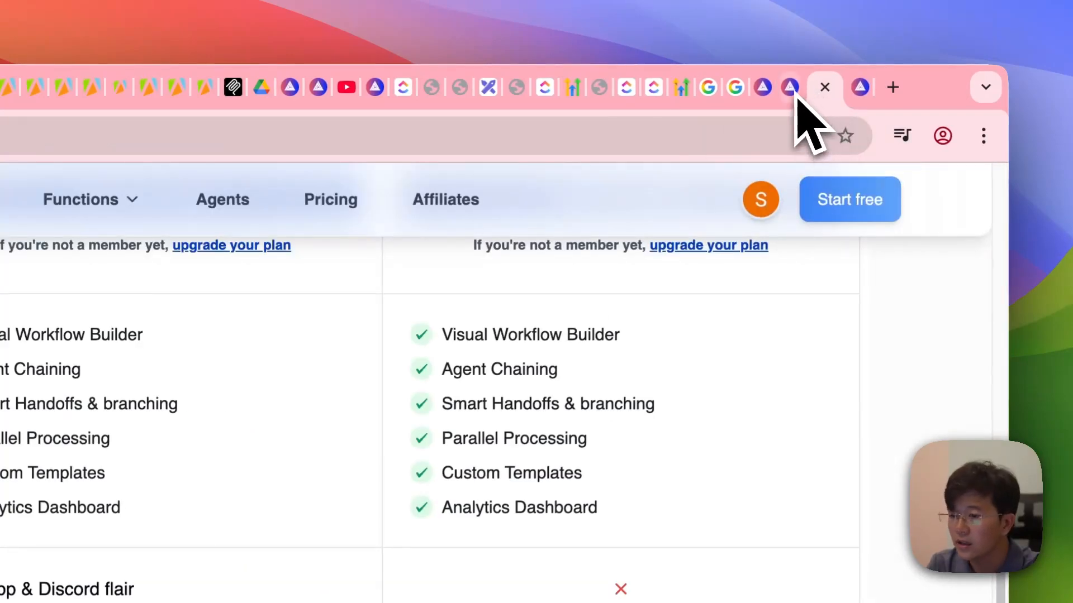
click(798, 97)
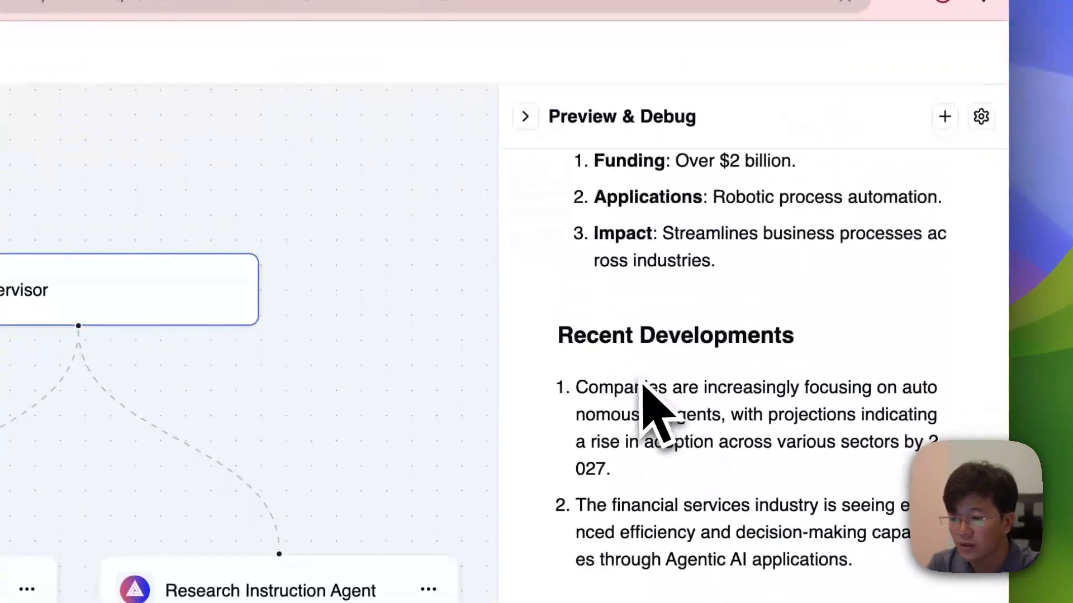
scroll(642, 385, up, 15)
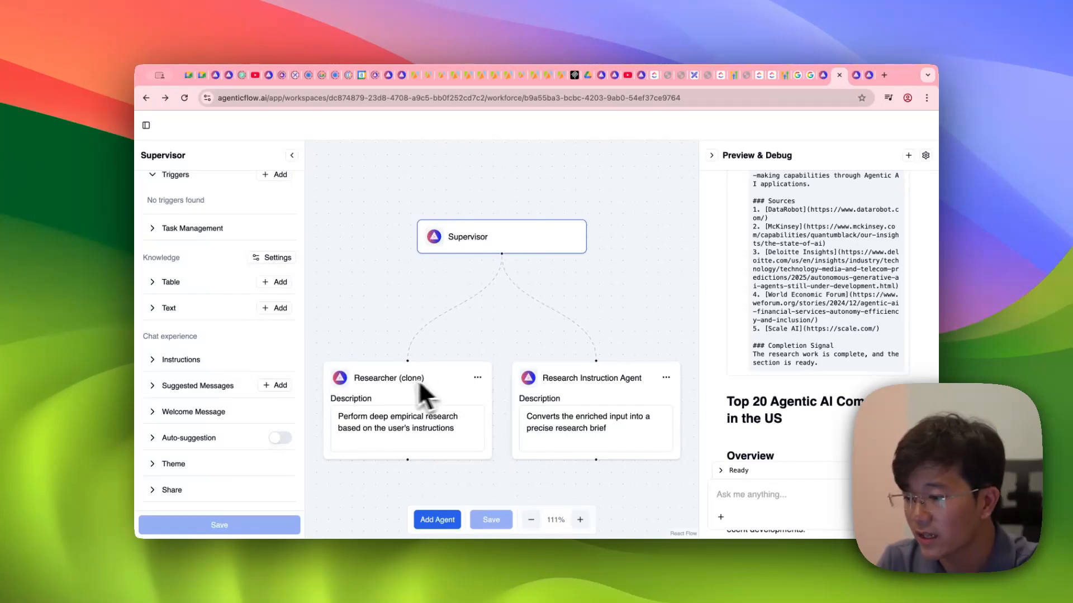
scroll(862, 323, up, 10)
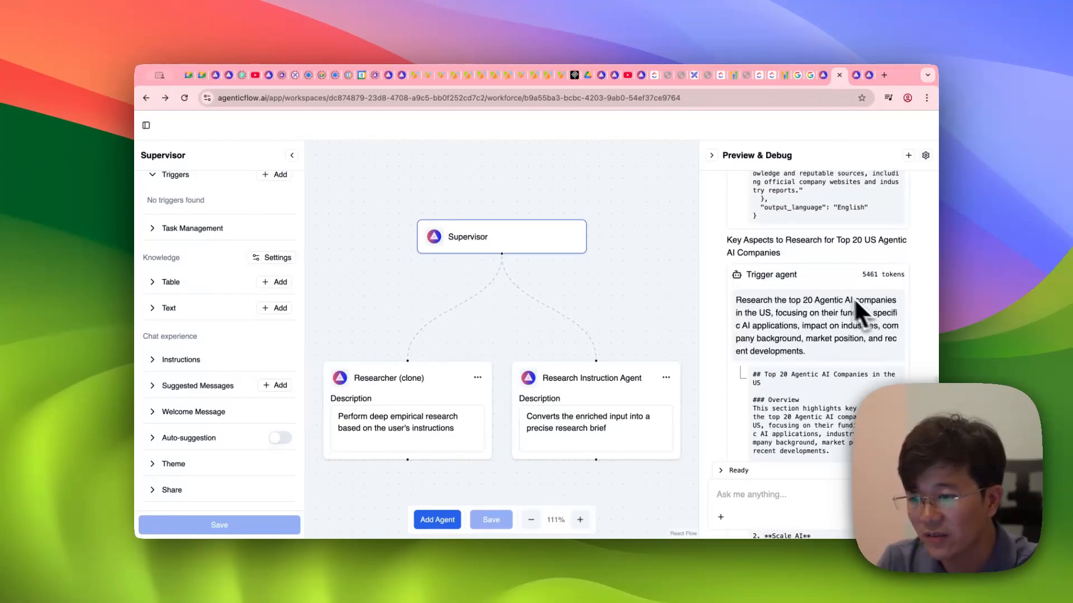
scroll(859, 300, down, 10)
scroll(866, 287, up, 5)
scroll(857, 255, up, 10)
scroll(857, 253, up, 5)
mouse_move(870, 339)
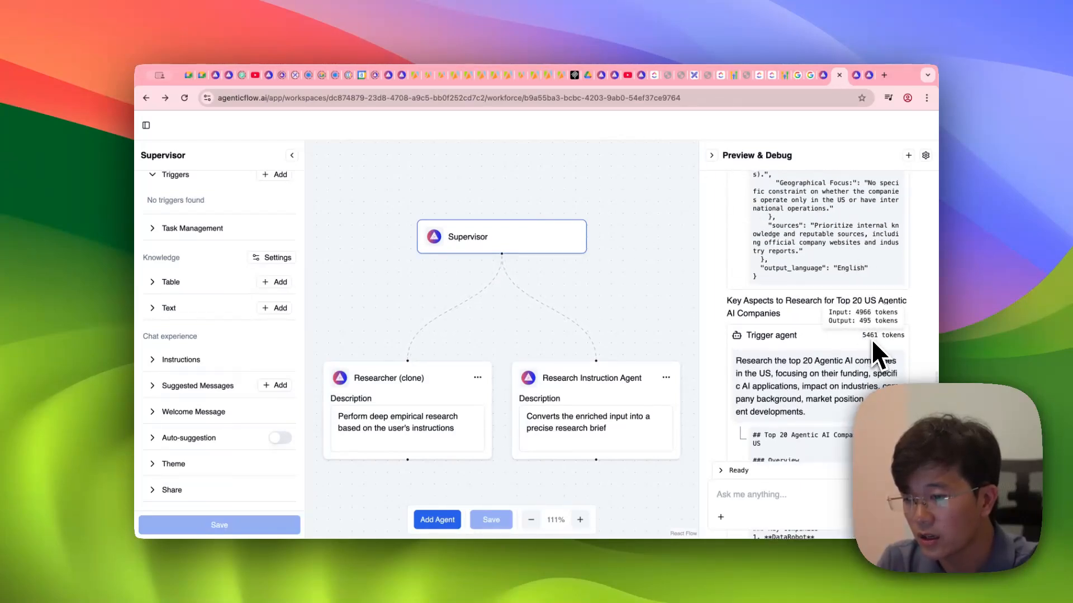
scroll(872, 335, down, 1)
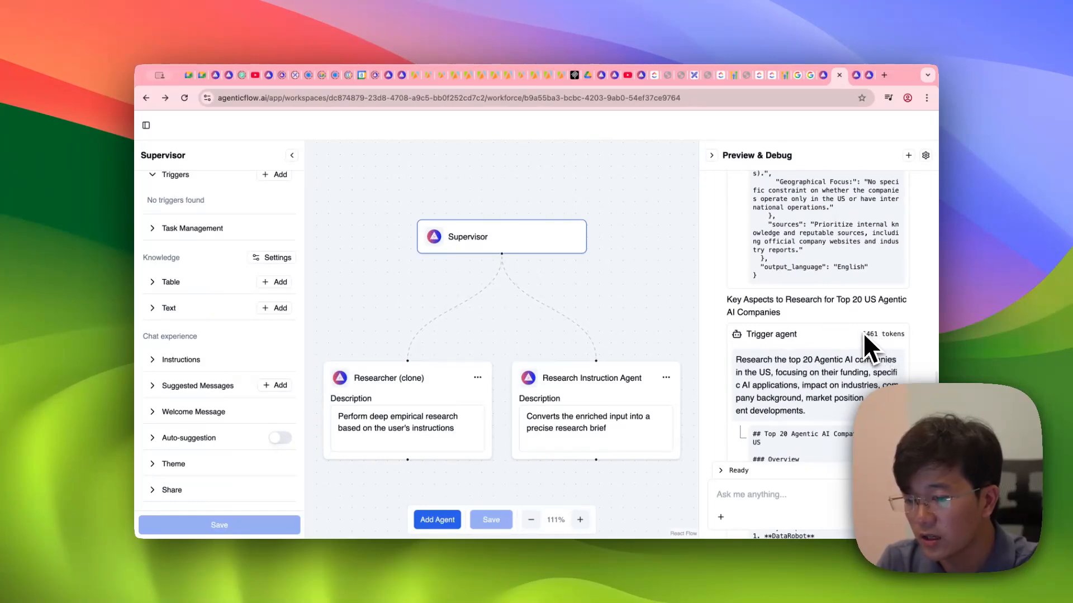
Step: Read through the research report from the key companies to the sources, and return to the Supervisor's skills settings
scroll(857, 346, down, 10)
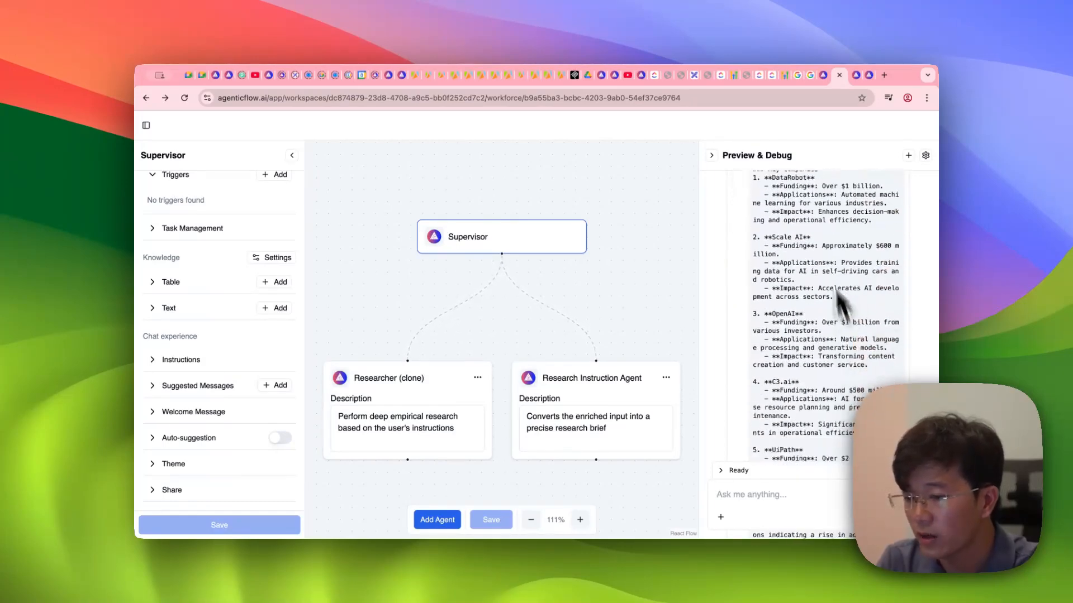
scroll(795, 324, down, 10)
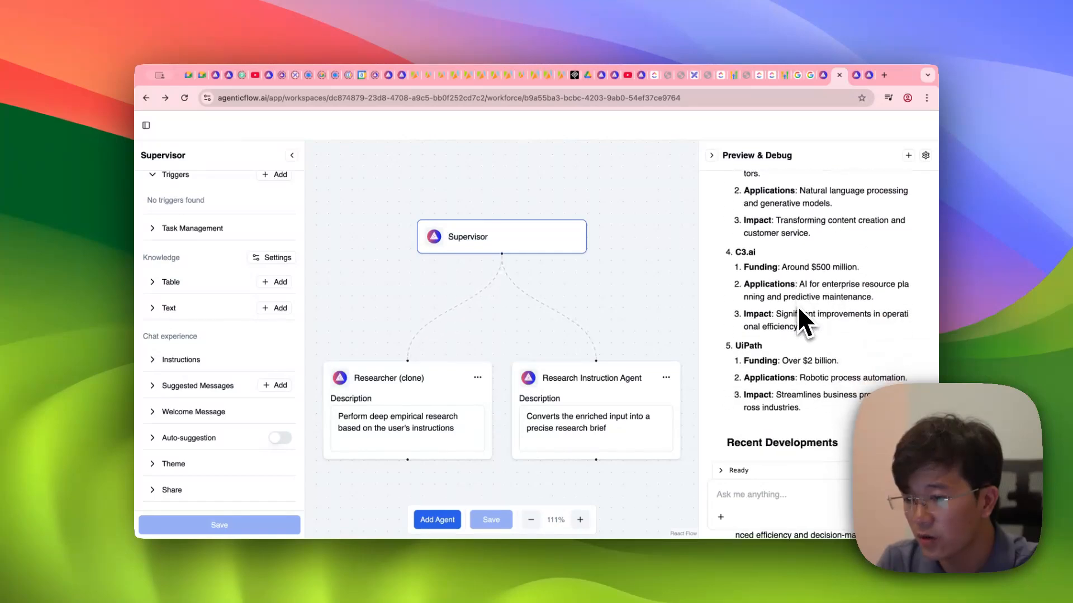
scroll(818, 374, down, 3)
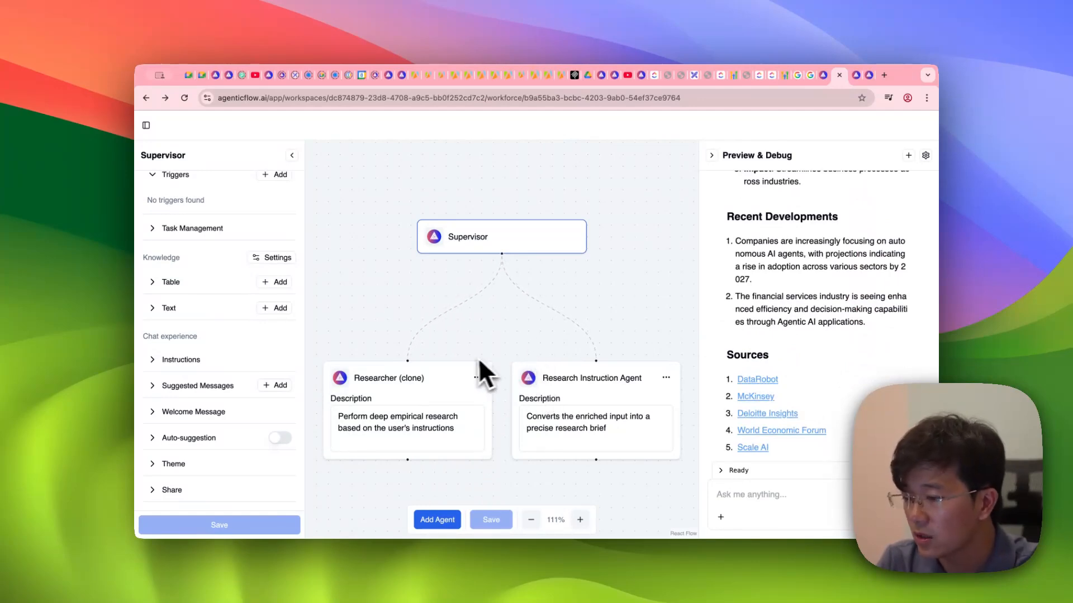
scroll(203, 279, up, 3)
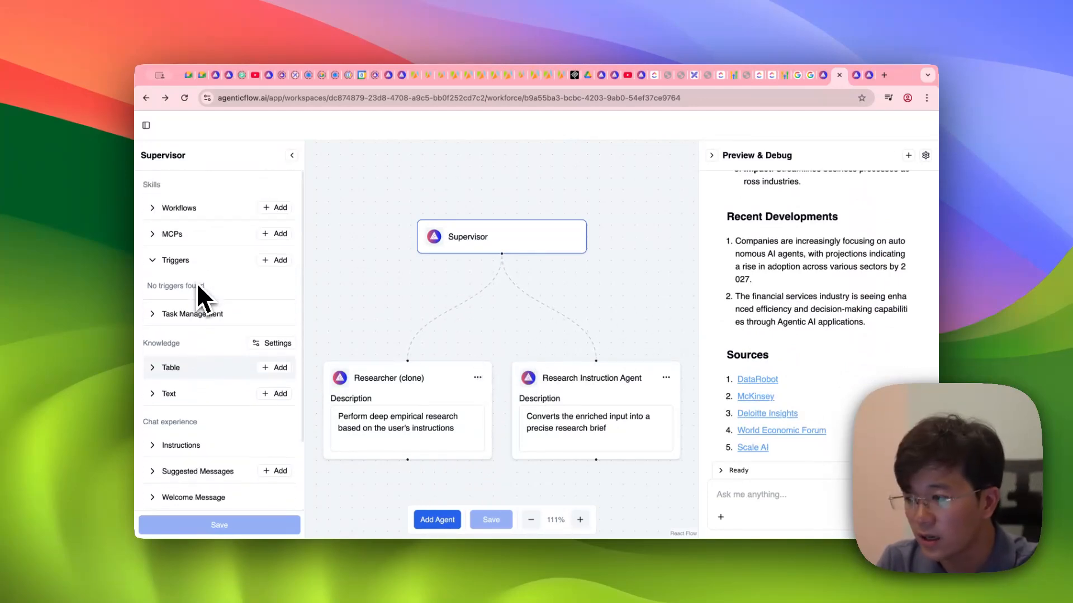